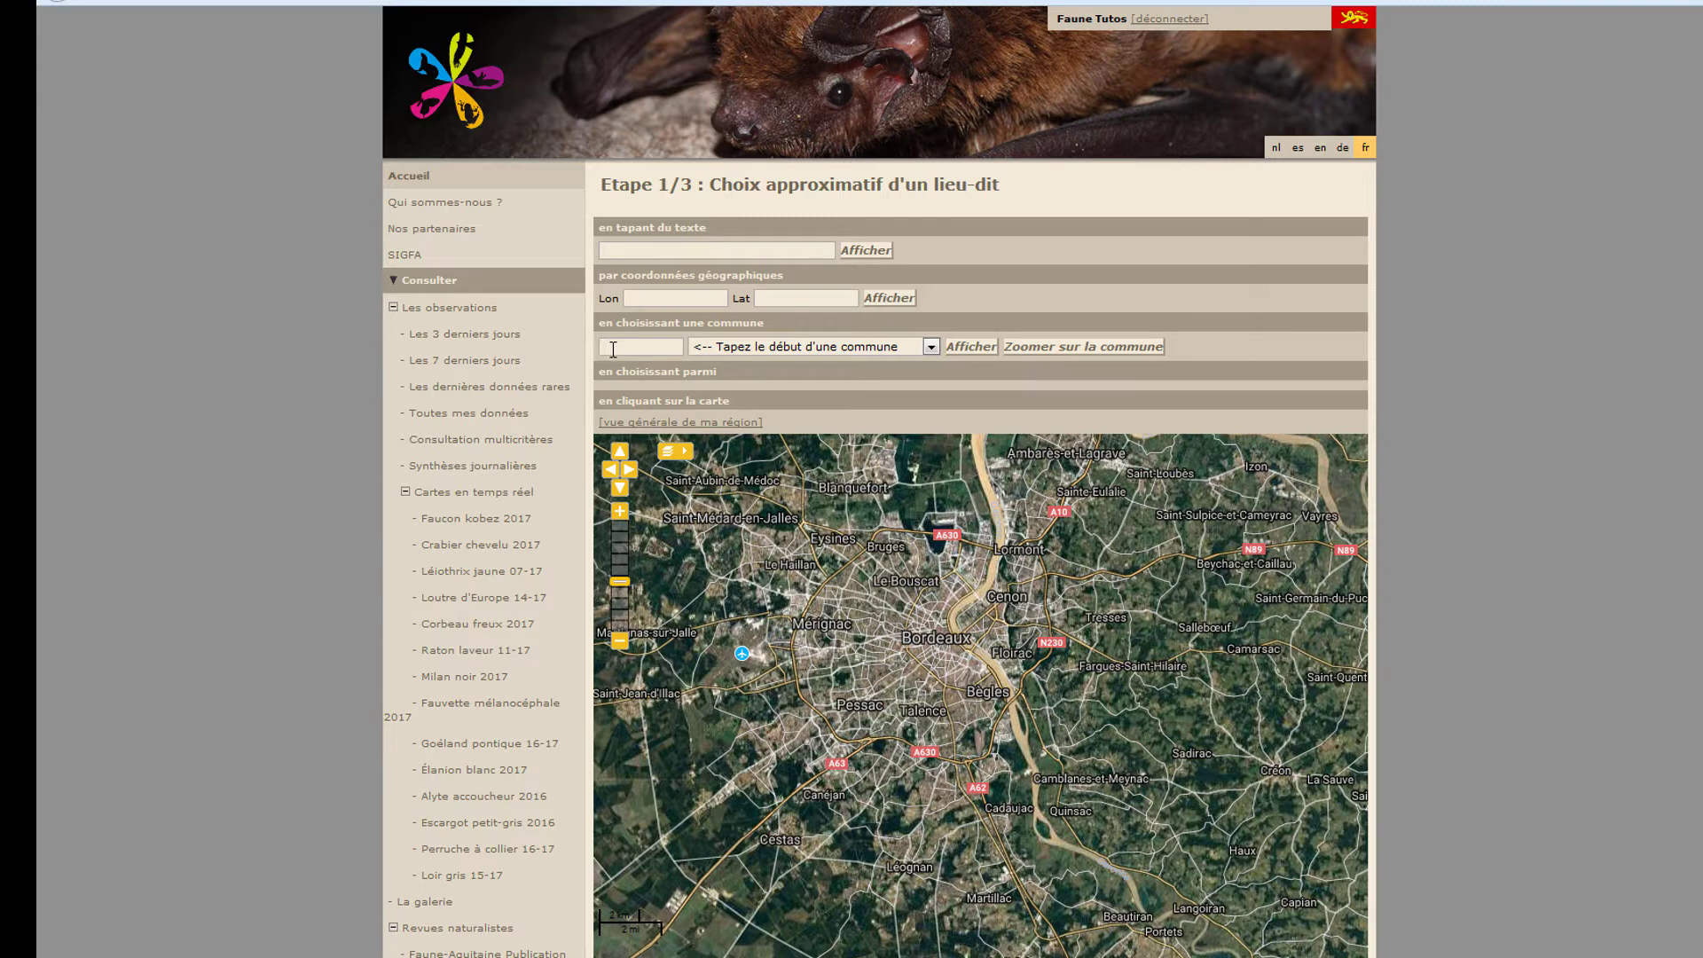
Choose the commune Bordeaux (33), list its named places, and go back to the approximate location choice.
type("bordeaux")
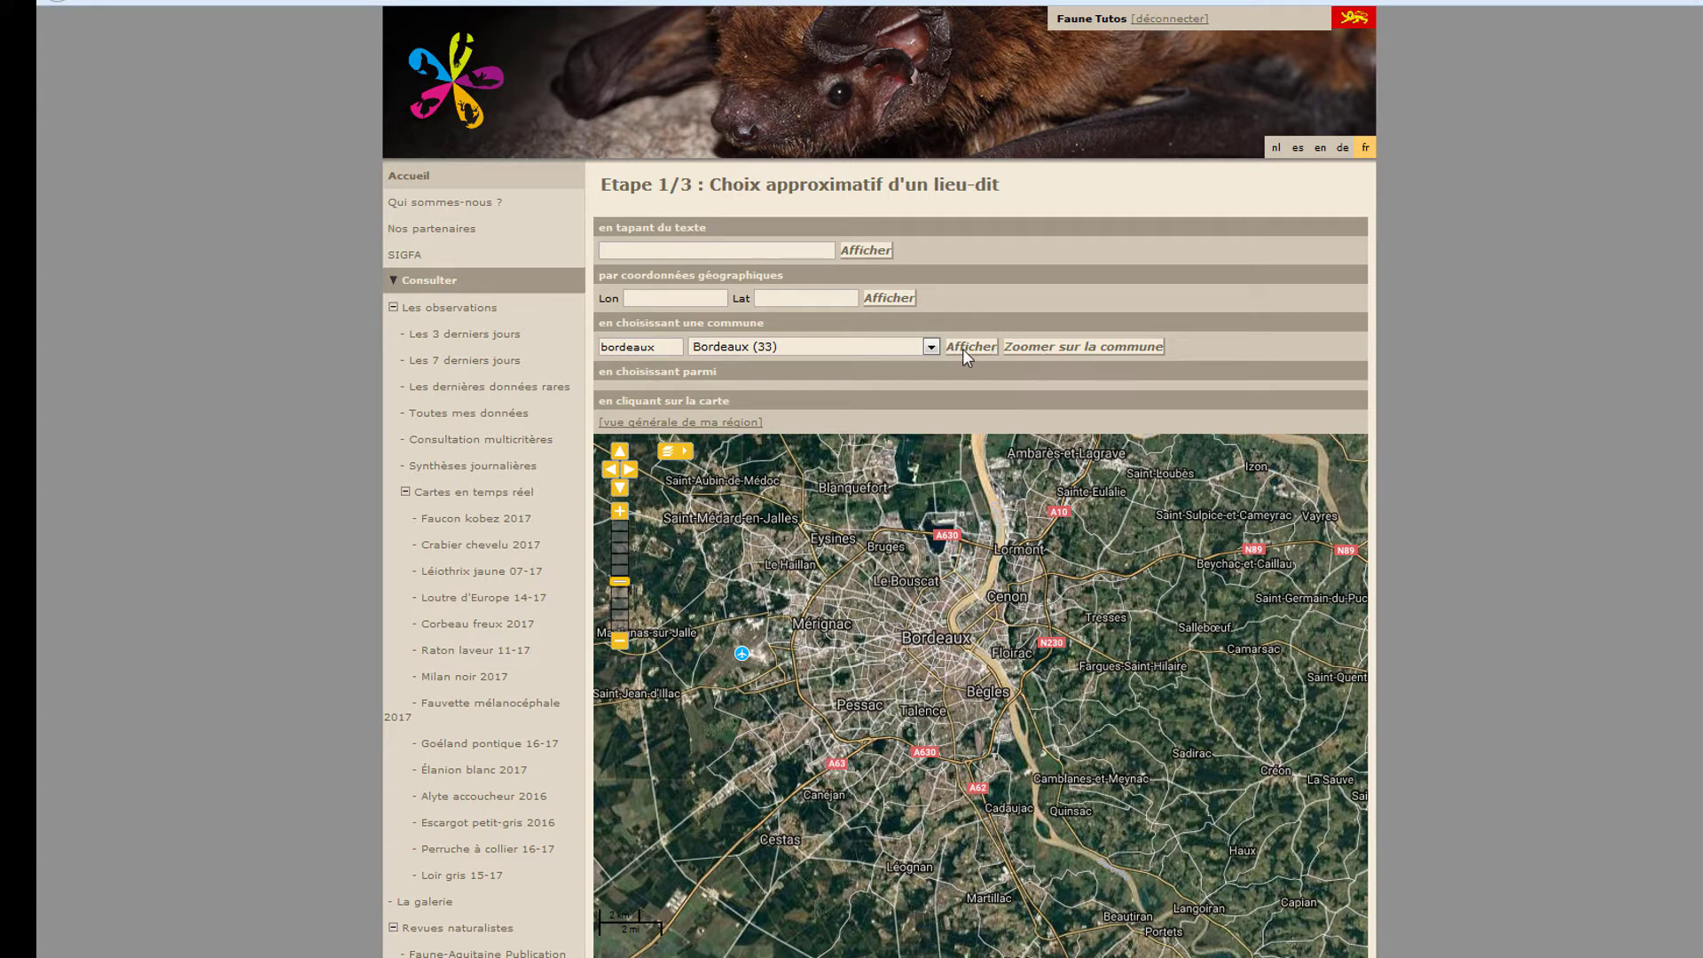
left_click(967, 349)
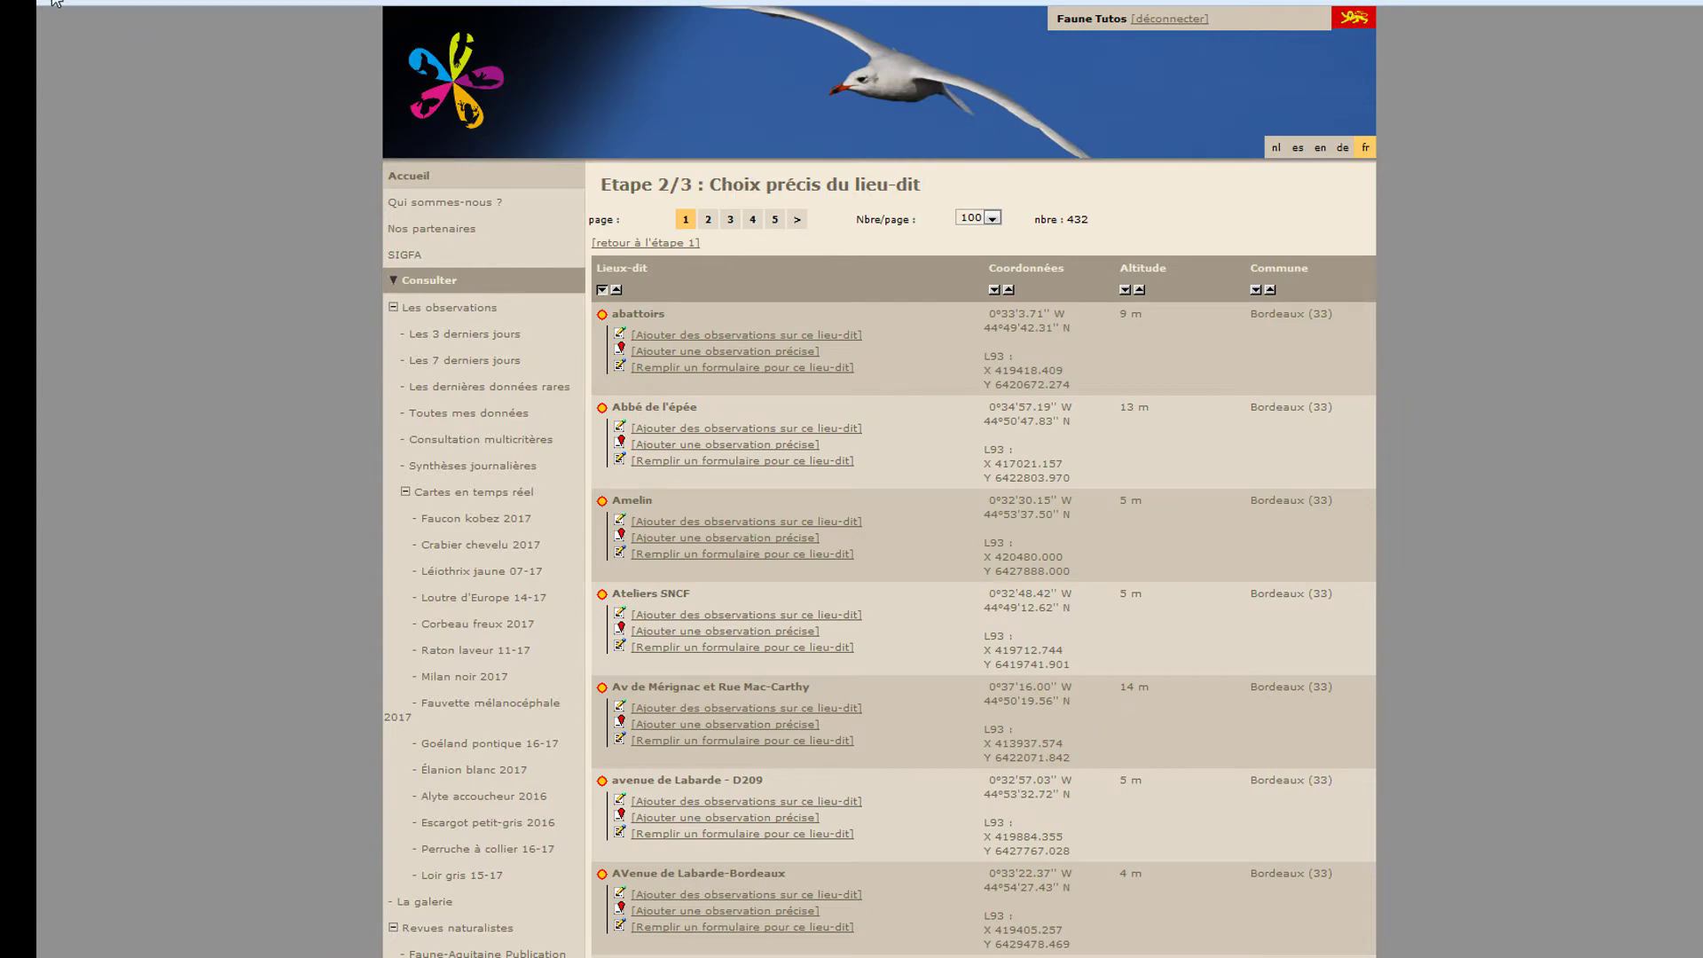
left_click(55, 2)
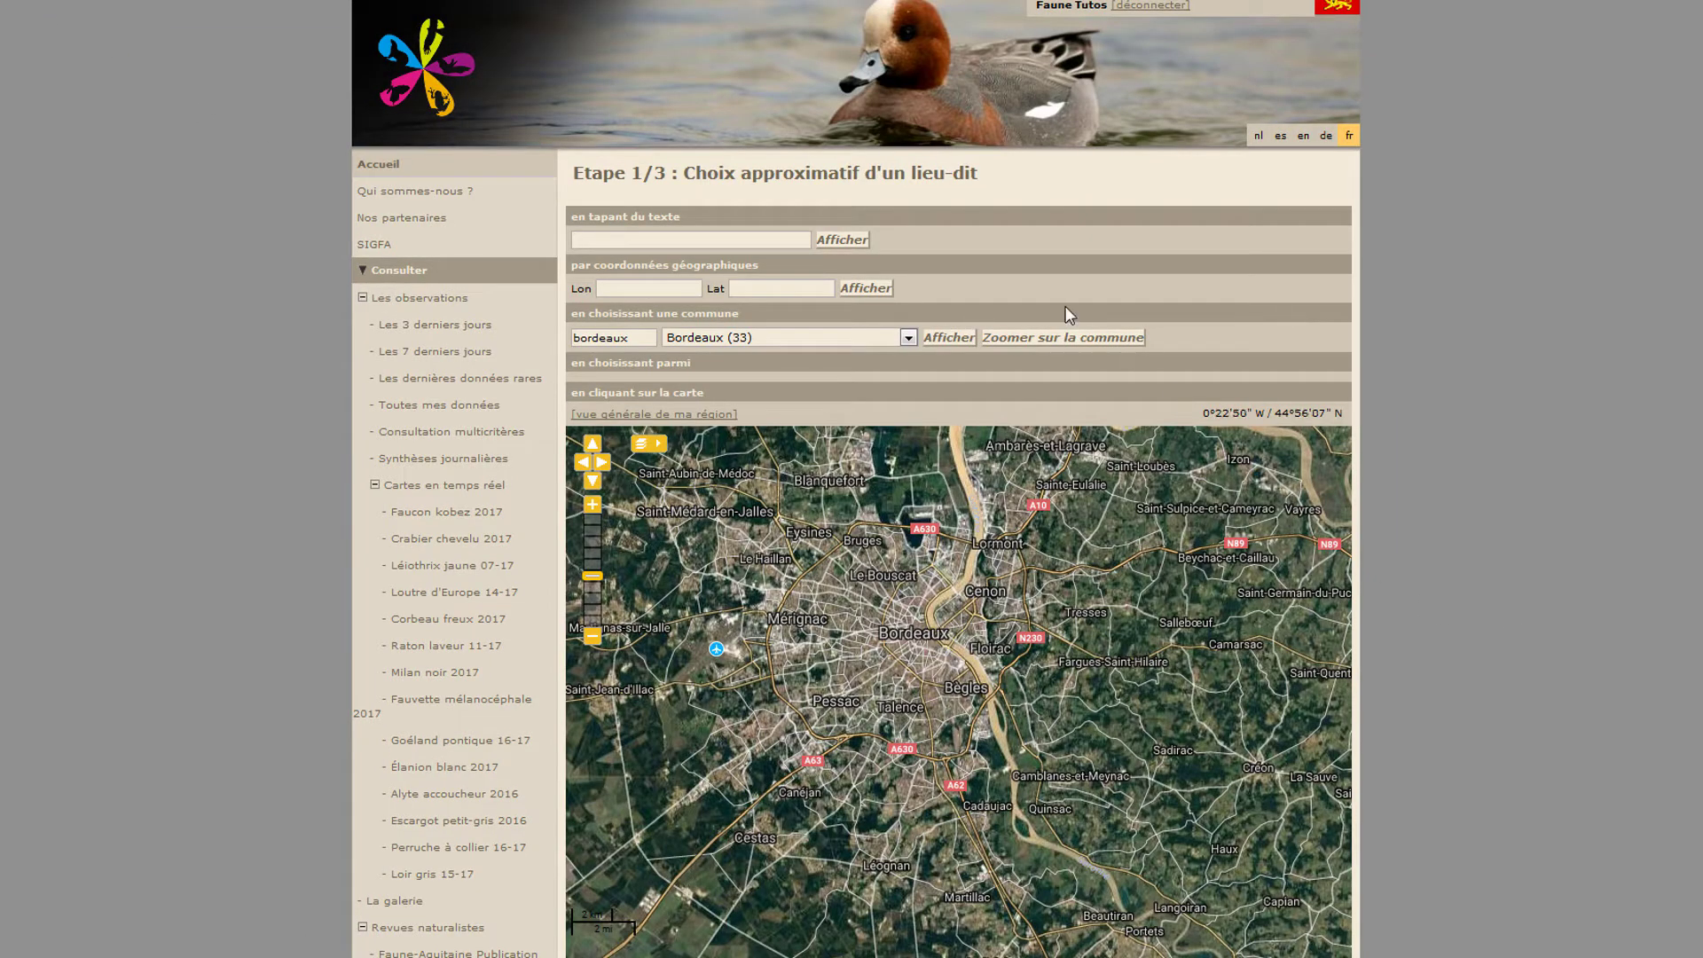
Zoom the map to Bordeaux and start a precise observation at a point near Grand Parc, by Rue Emile Counord.
left_click(1062, 338)
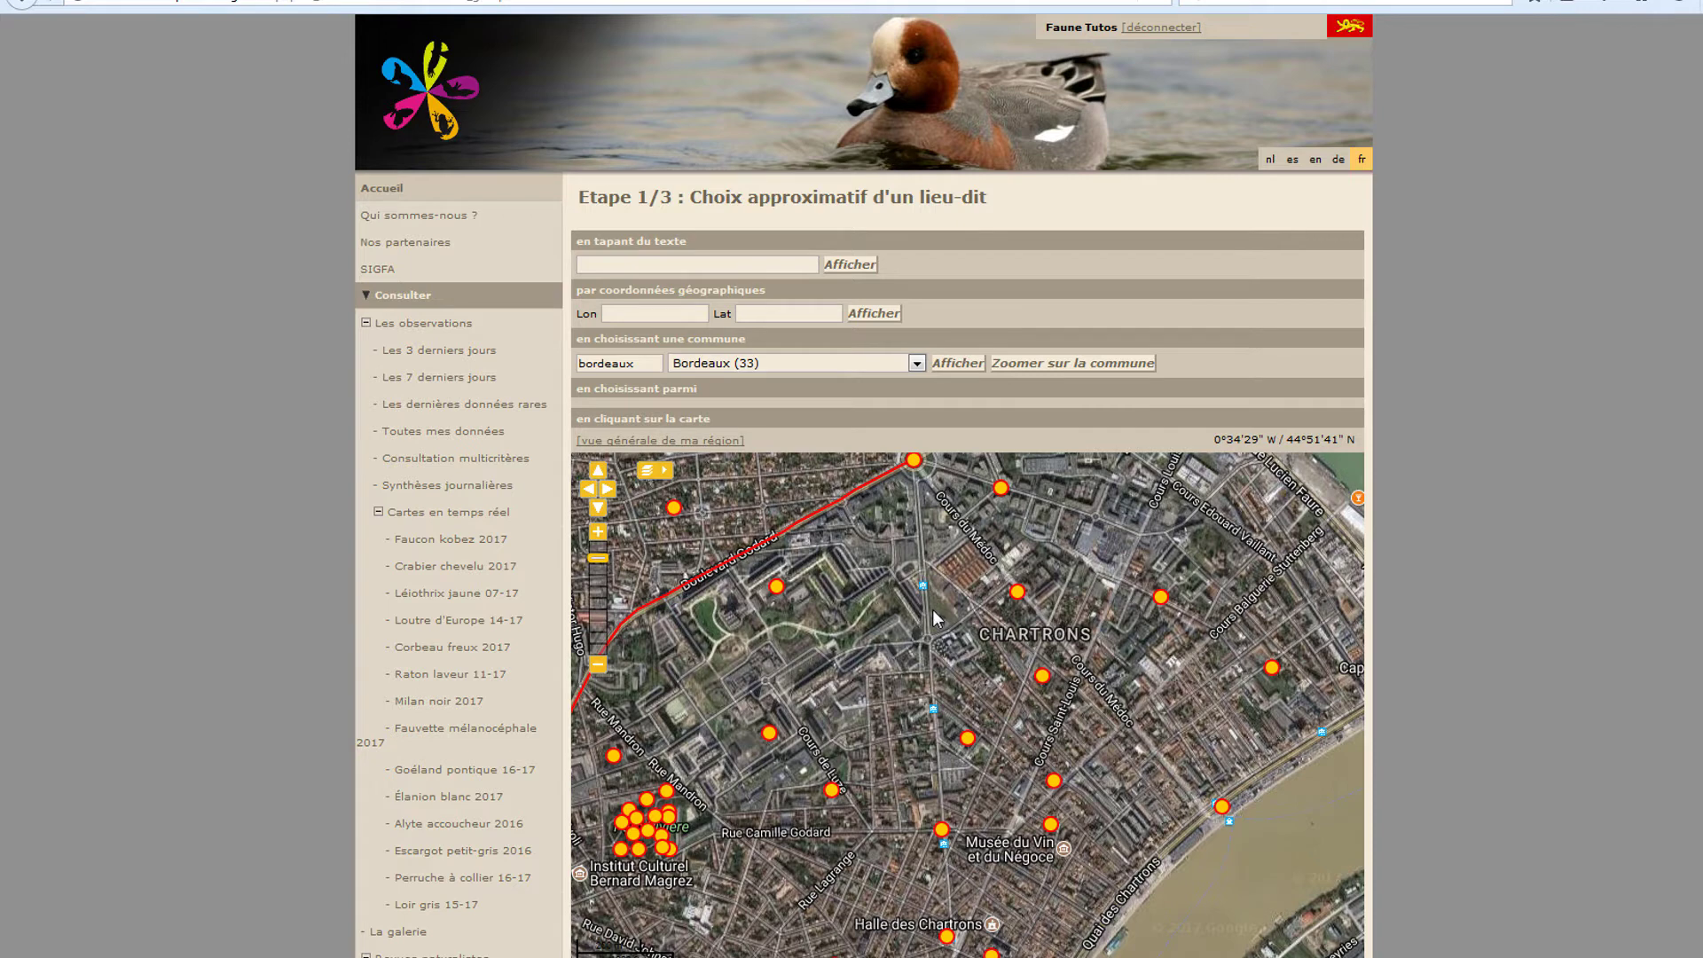
scroll(933, 610, "up", 1)
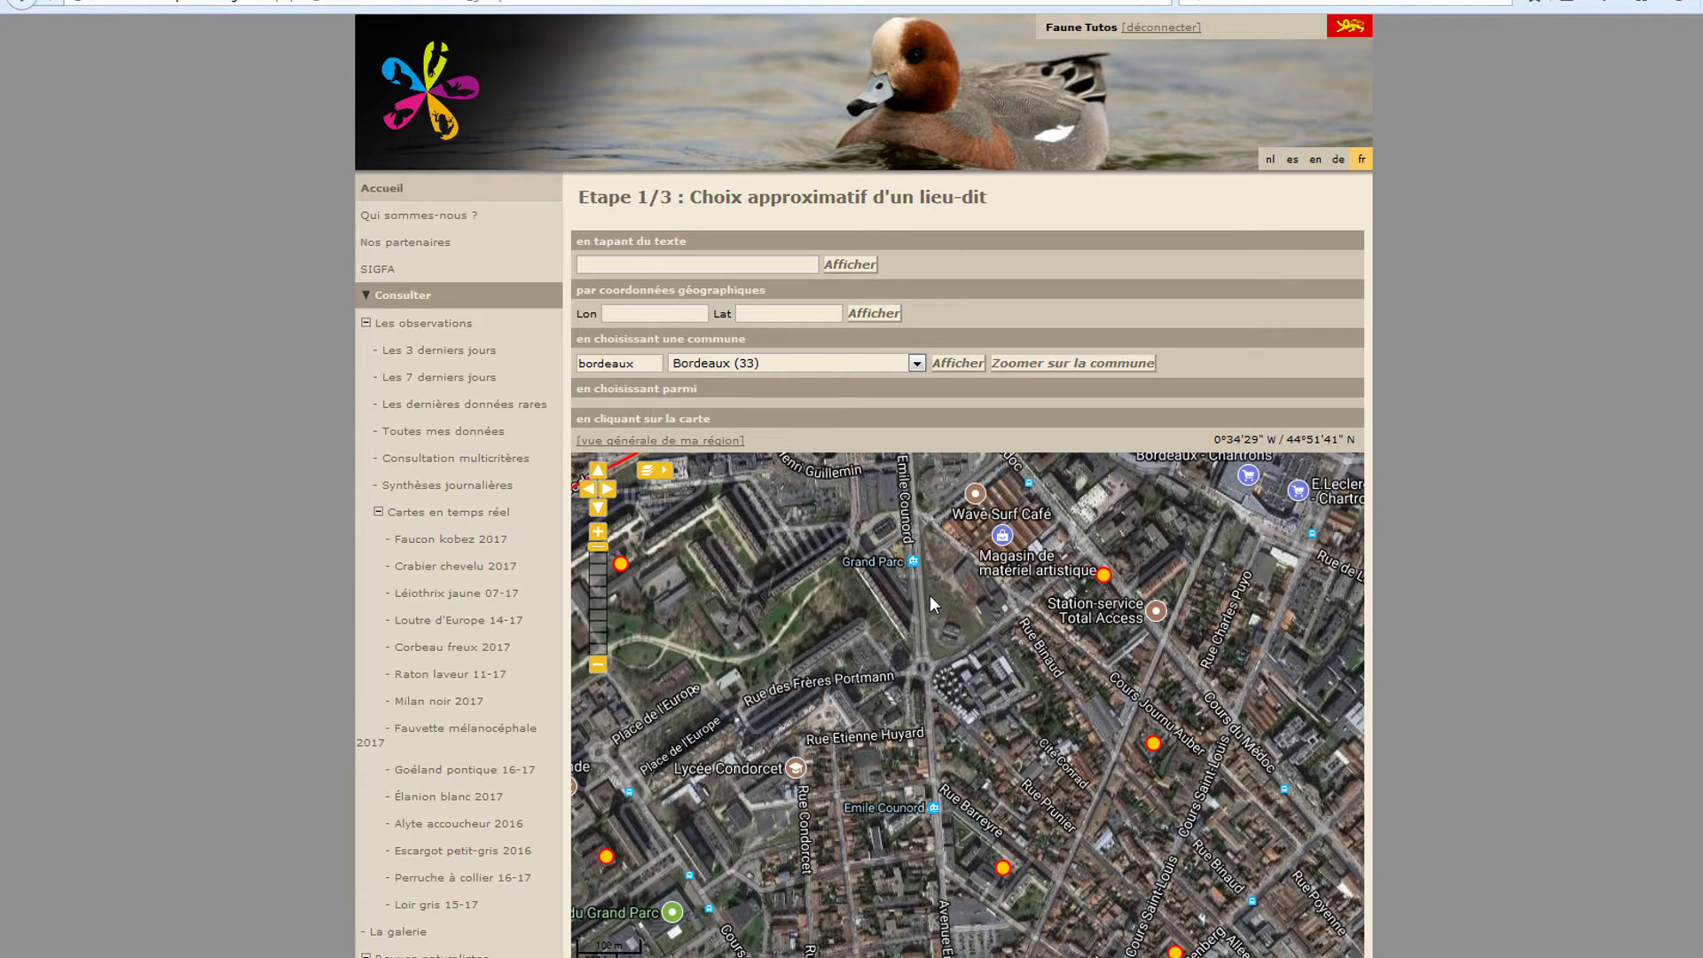
left_click(930, 594)
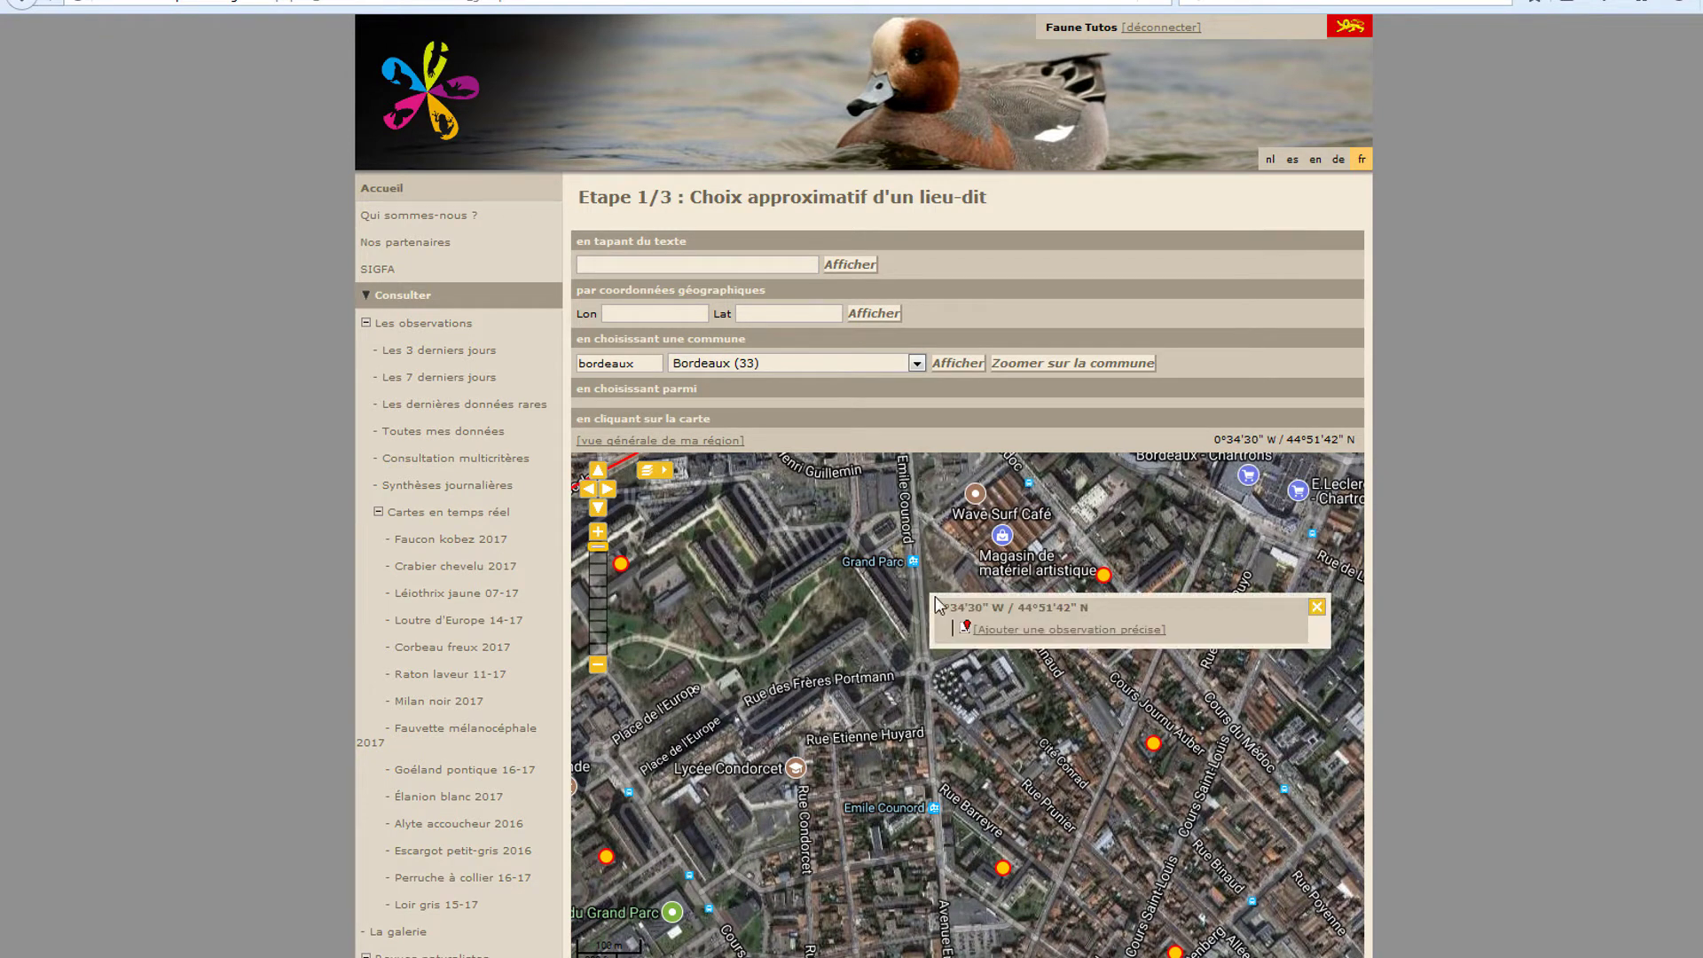
left_click(1023, 630)
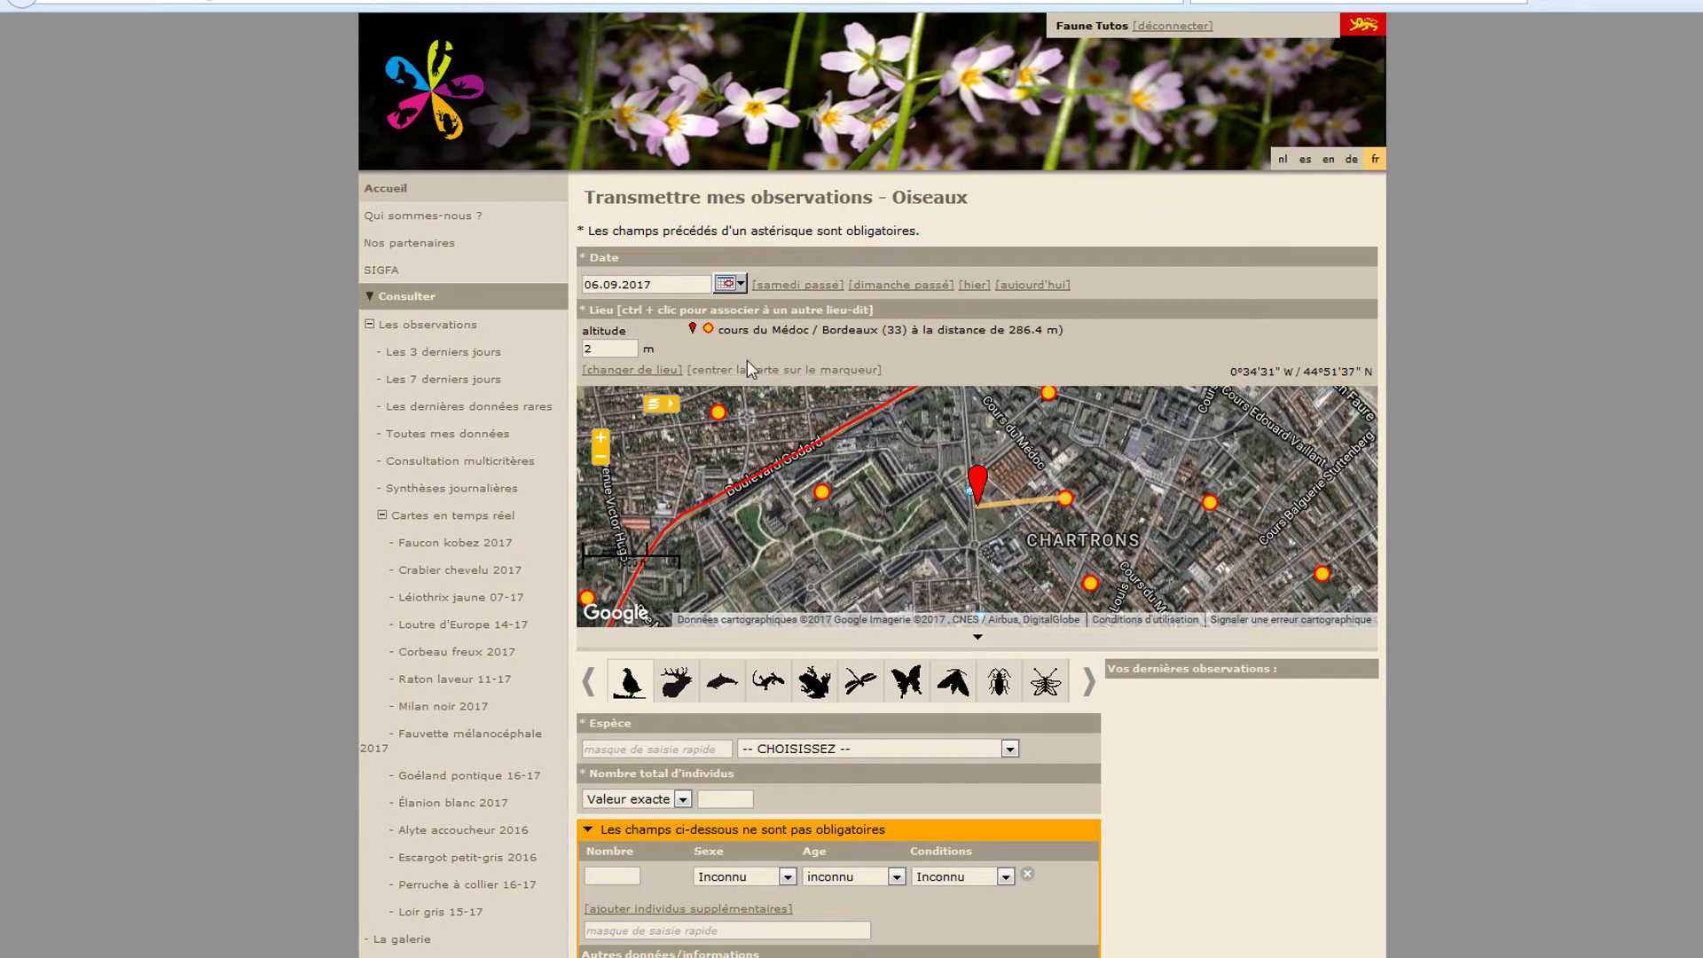
Set the observation date to 02.09.2017 and the species to Merle noir.
left_click(727, 284)
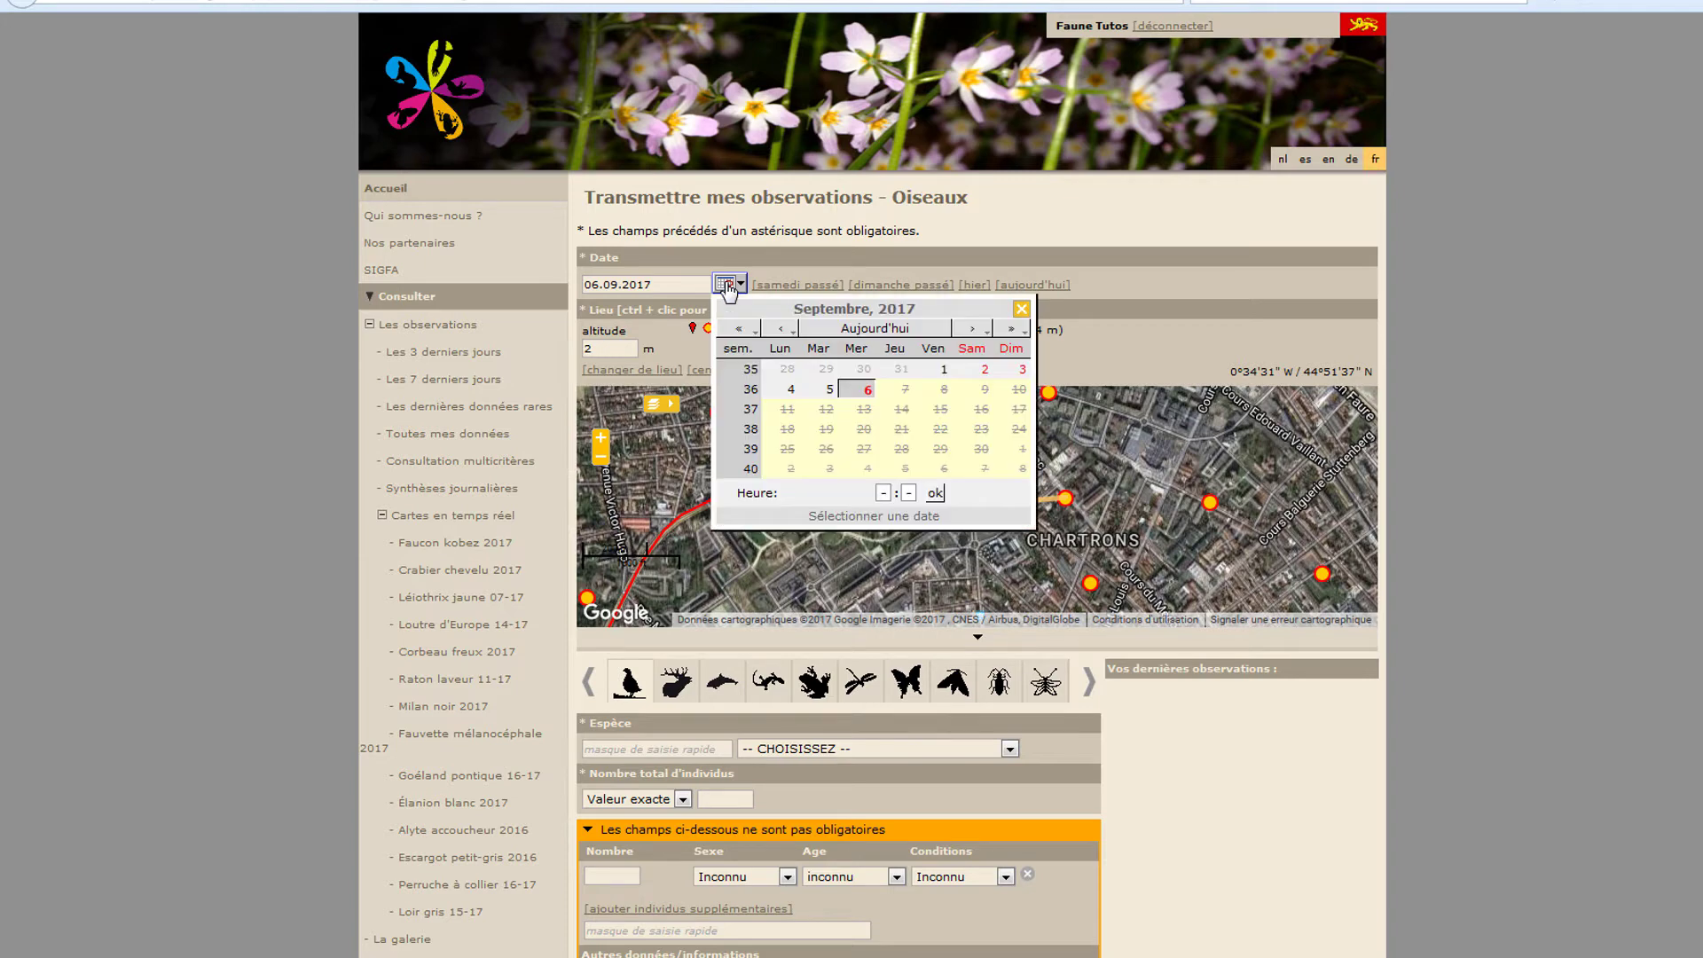
left_click(971, 370)
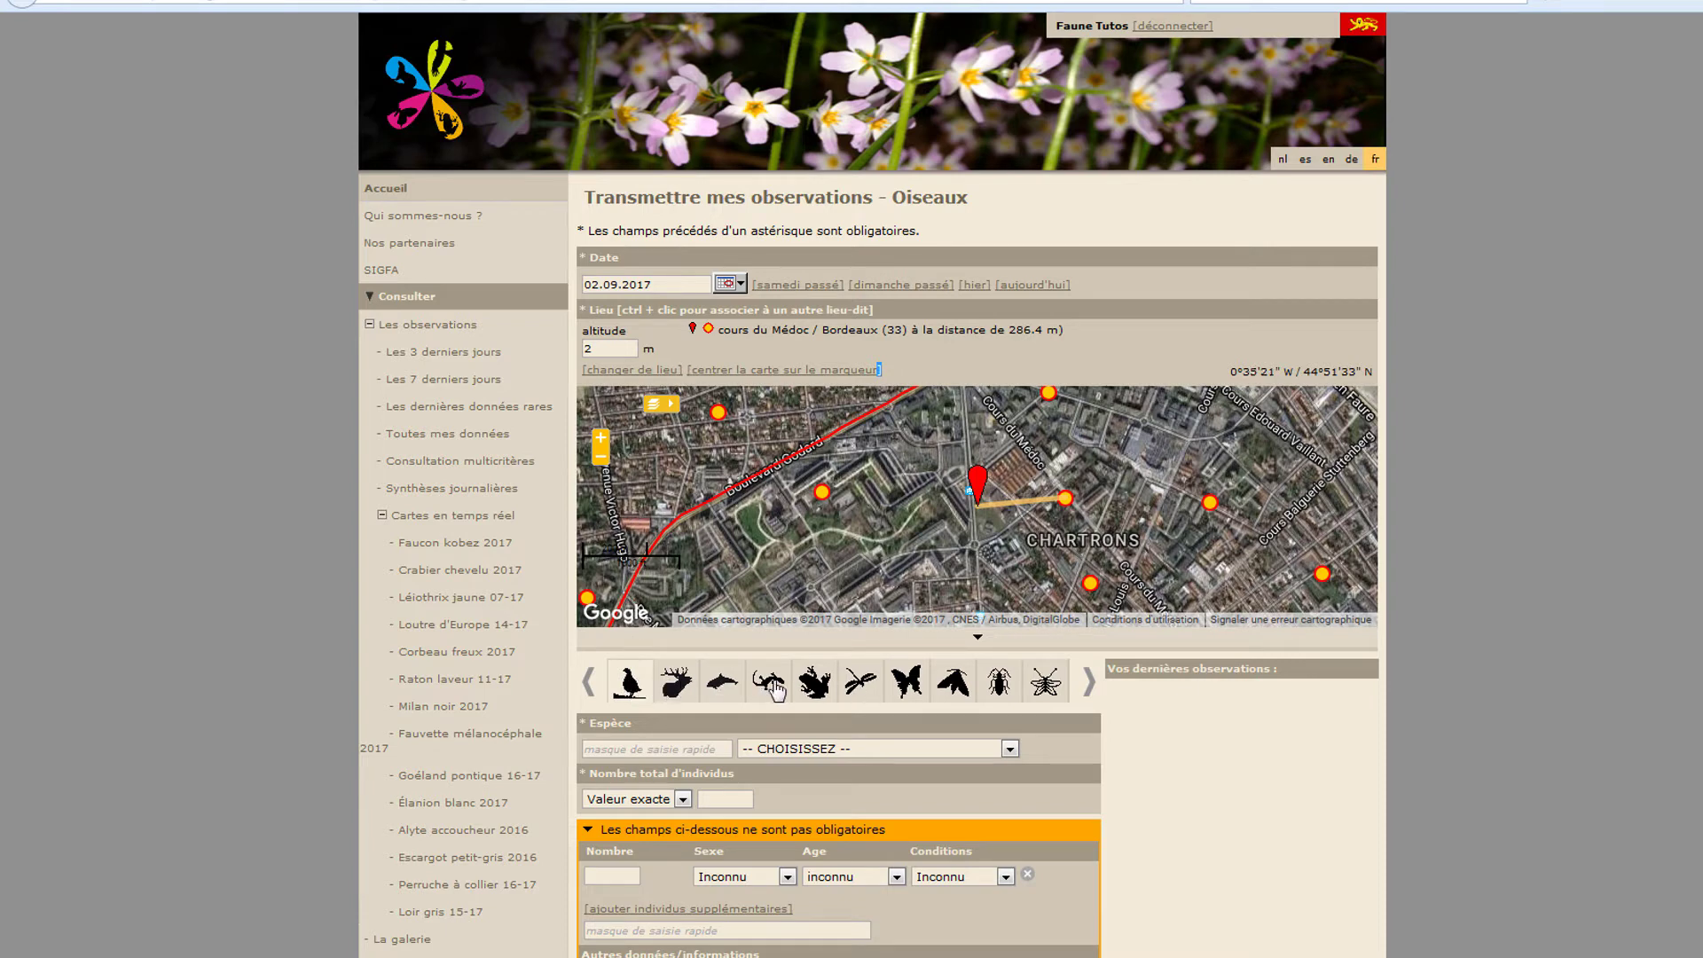
left_click(625, 748)
type("mer")
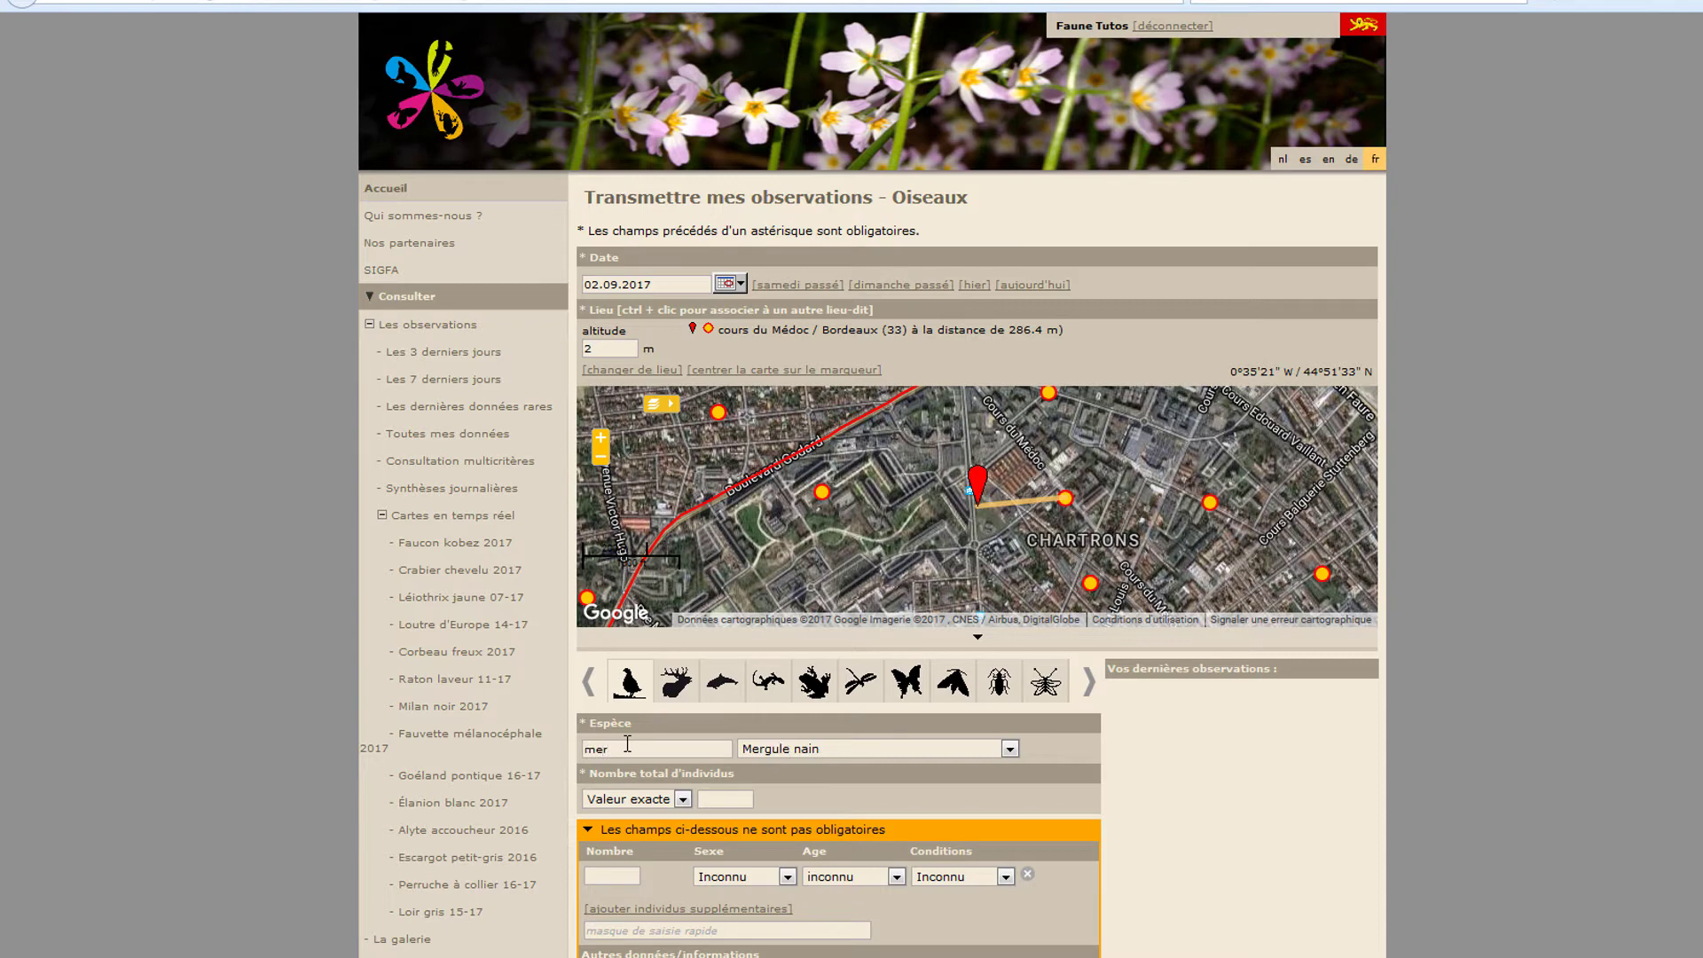
type("le no")
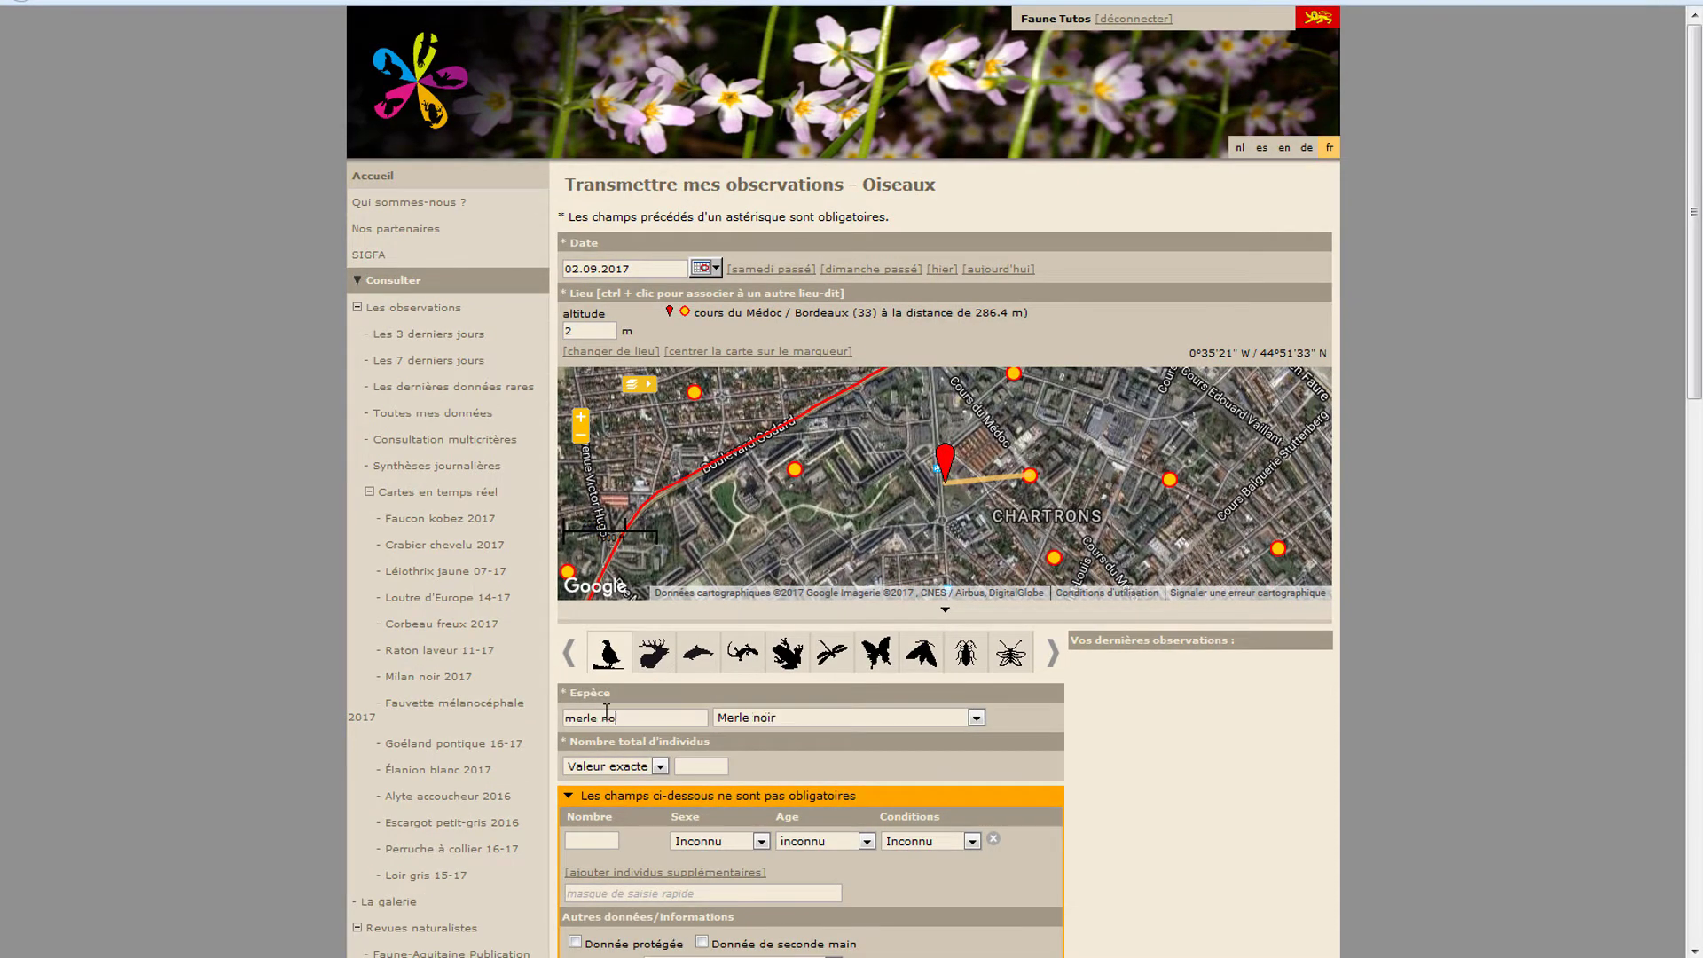
type("ir")
left_click(975, 717)
left_click(754, 695)
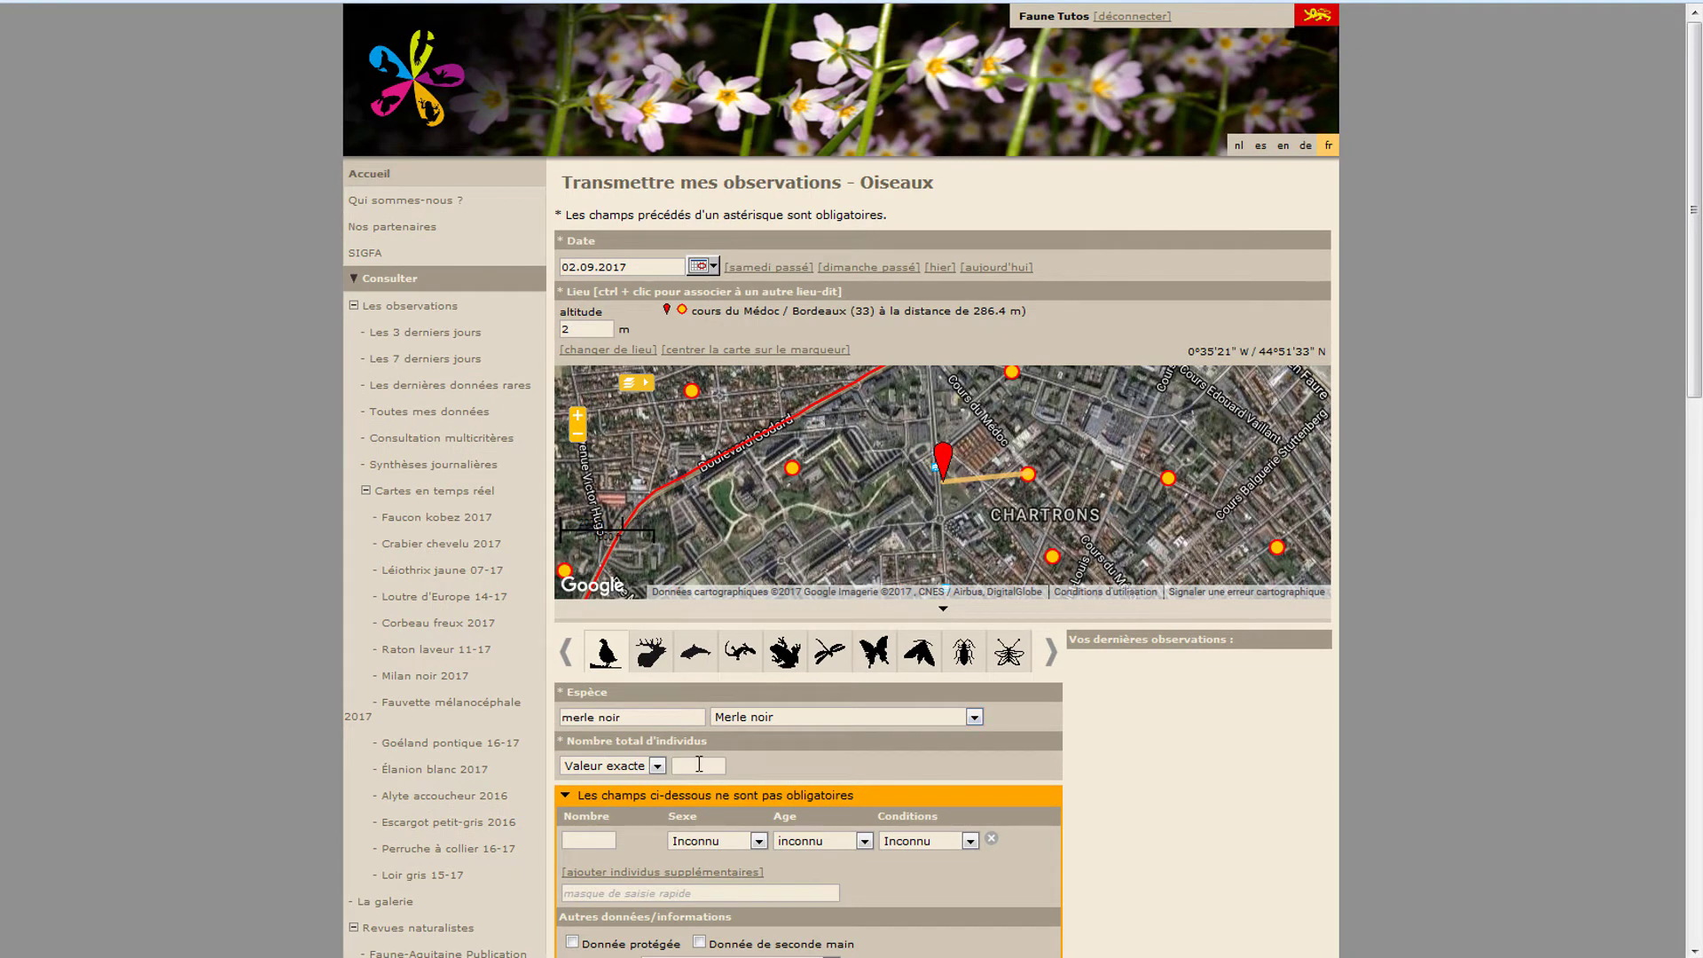
Enter 10 as the total number of individuals and try the count types Estimation, Minimum and Non compté.
type("10")
left_click(661, 770)
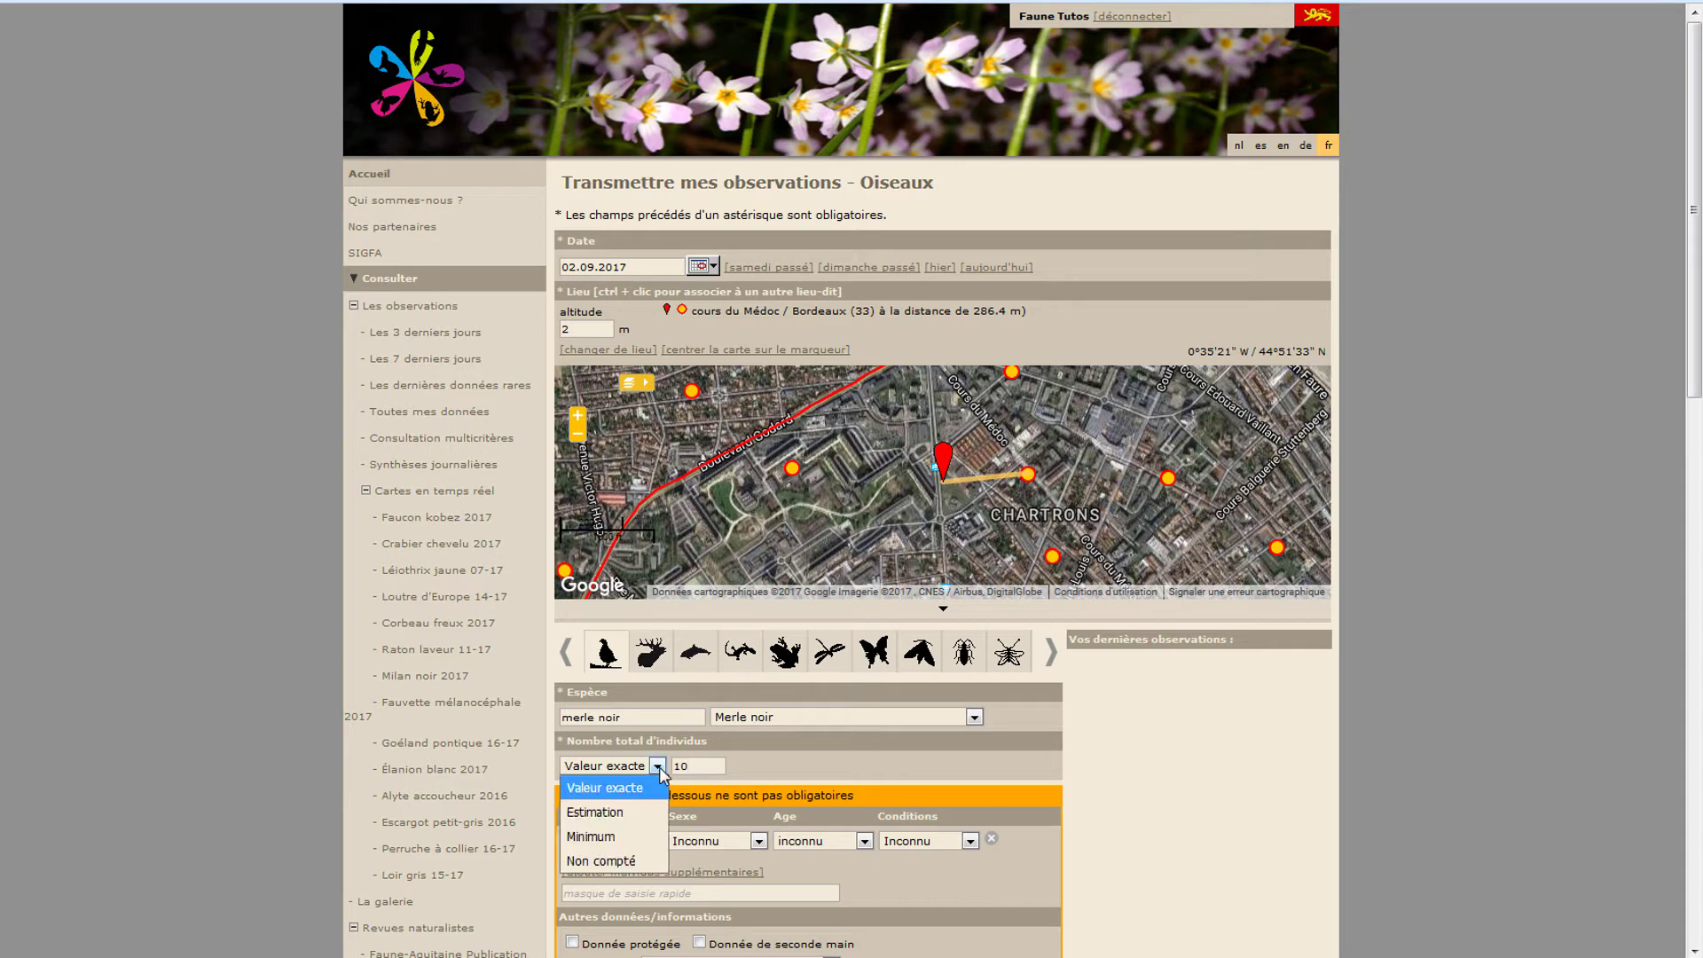
left_click(659, 814)
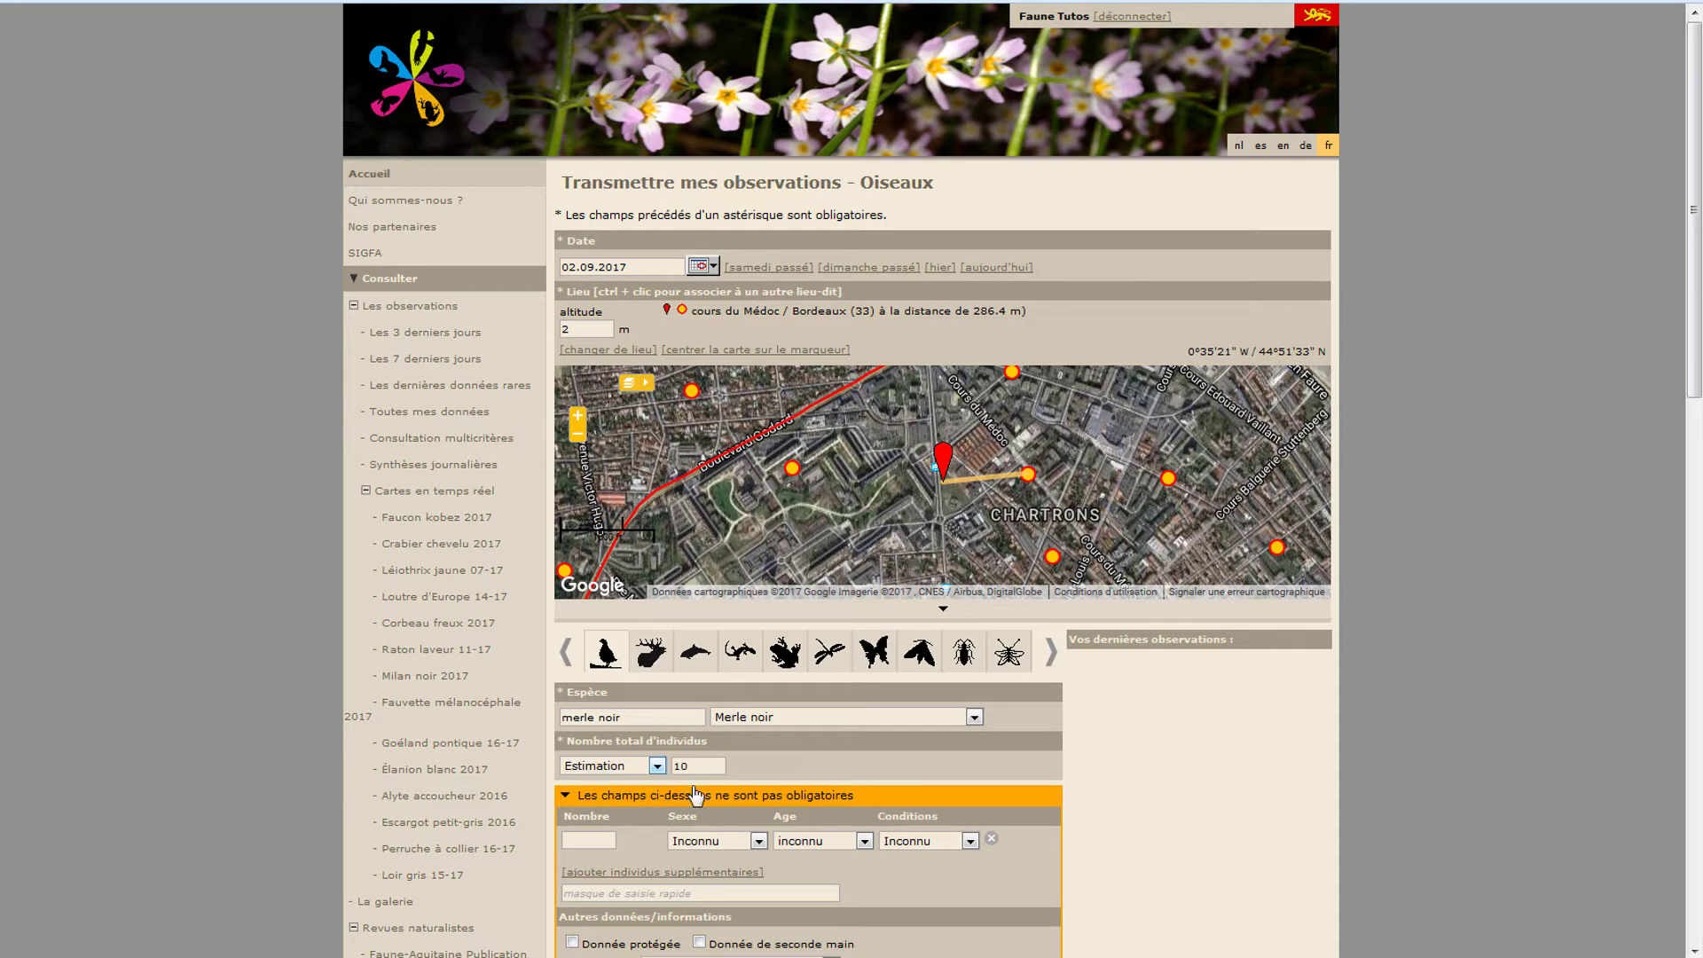
left_click(657, 766)
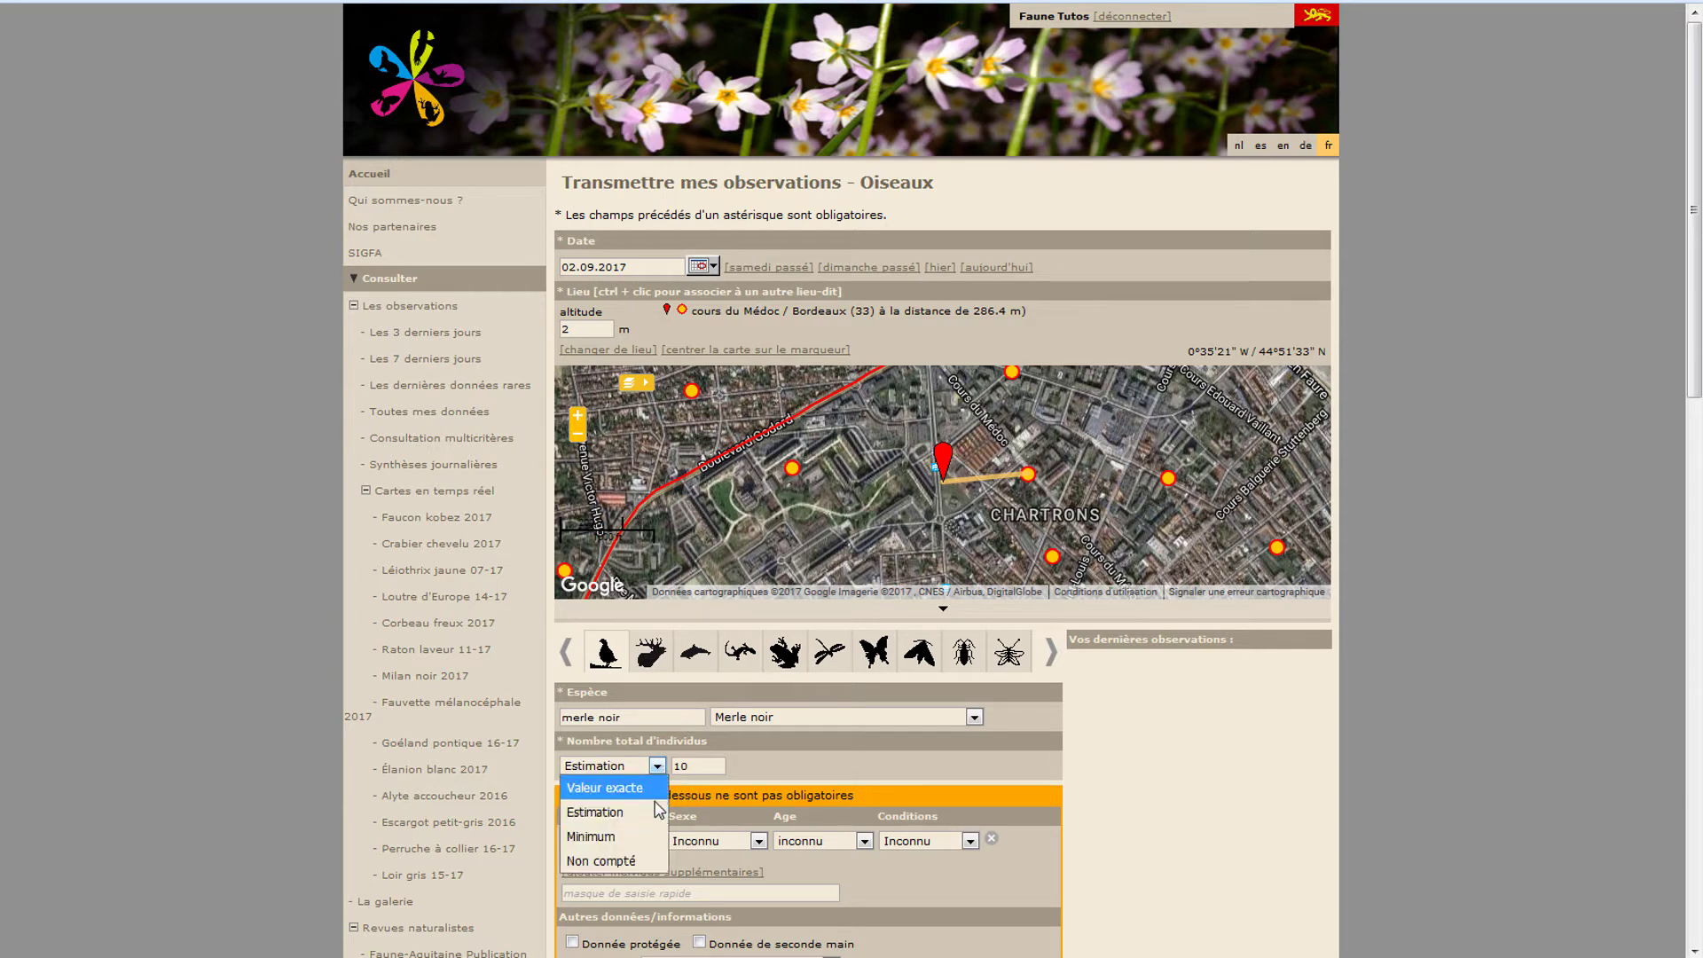
left_click(650, 838)
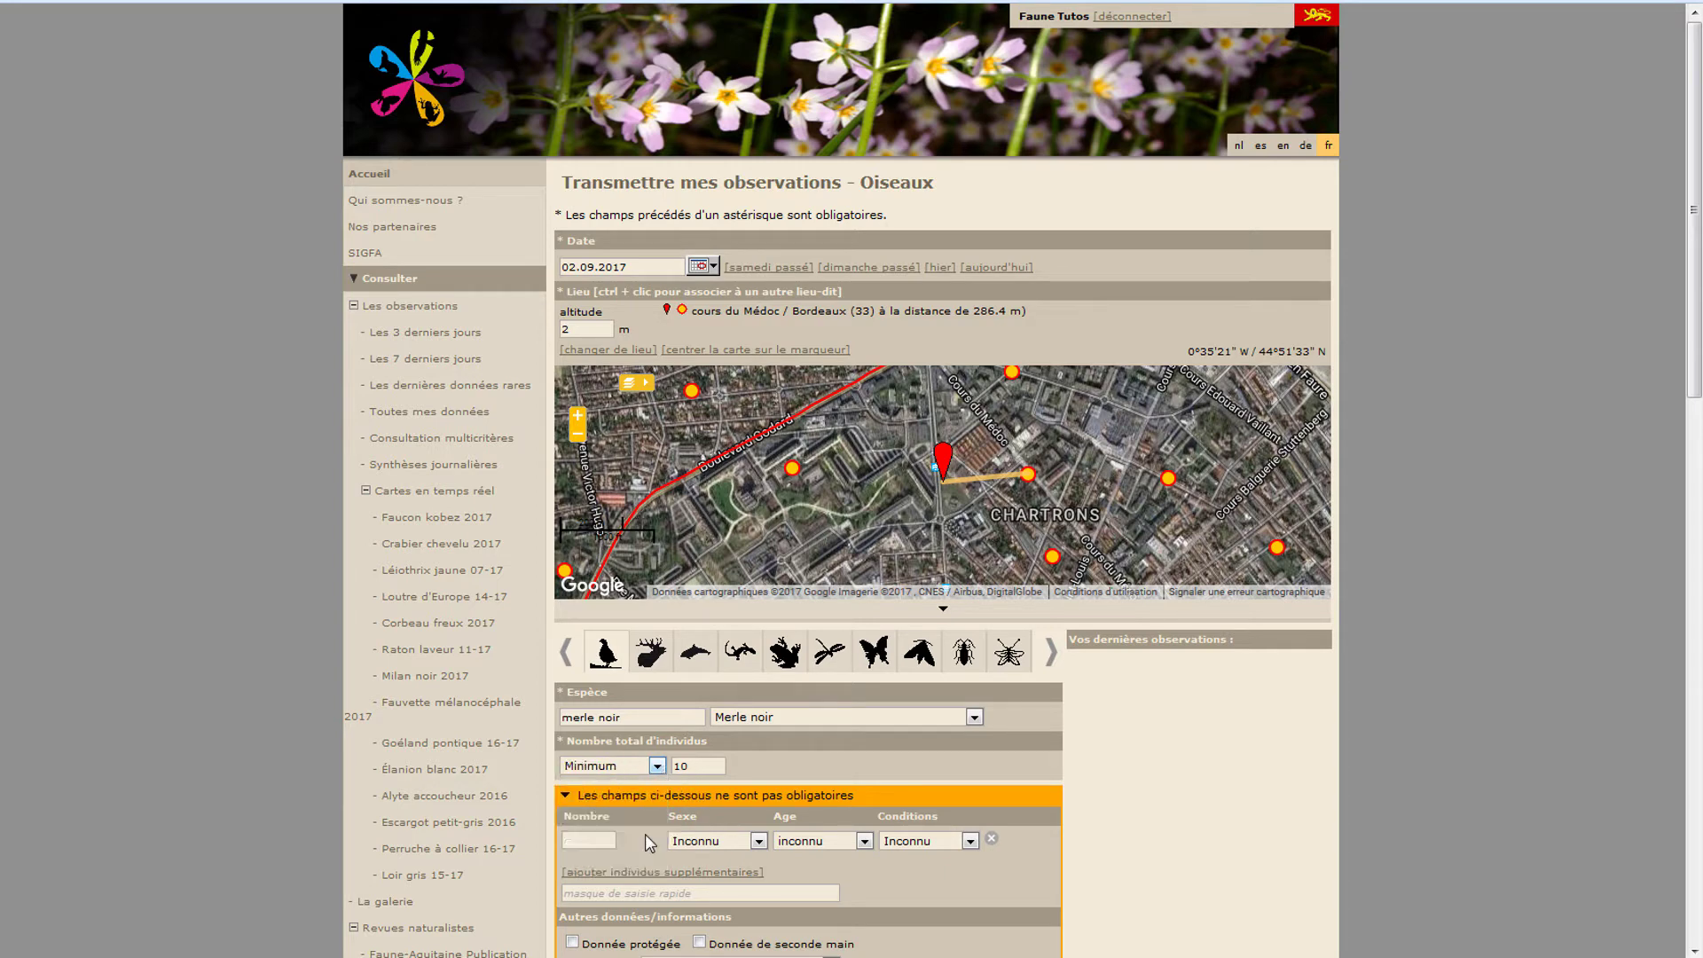
left_click(655, 768)
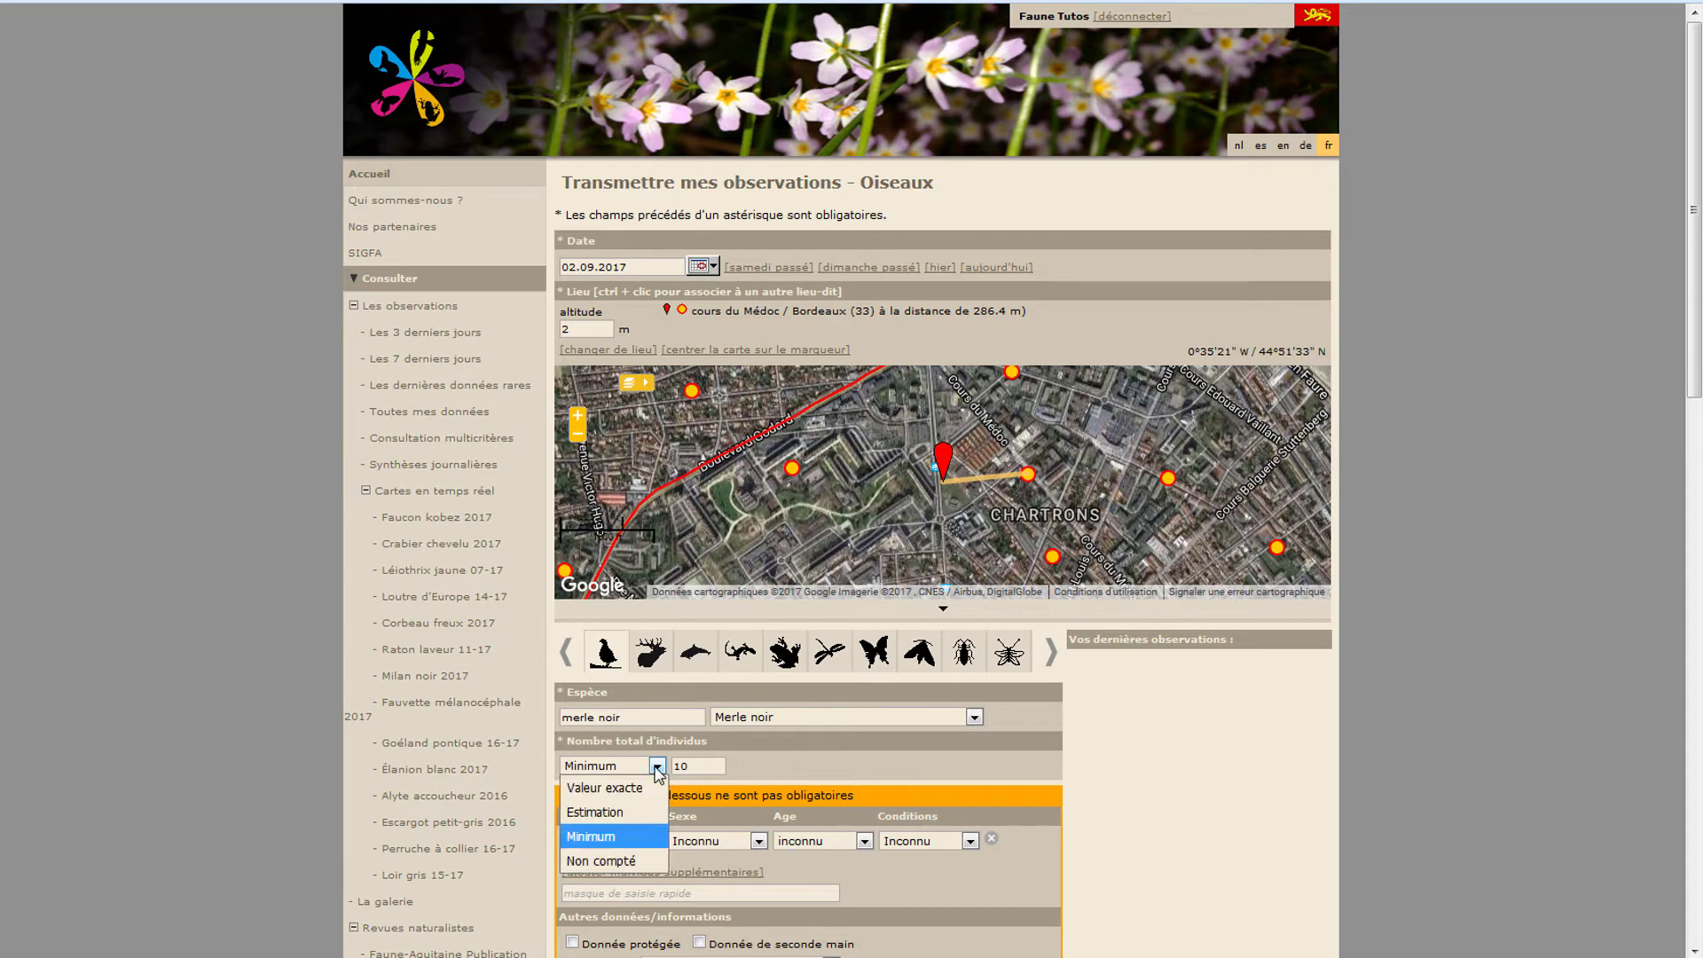
left_click(630, 860)
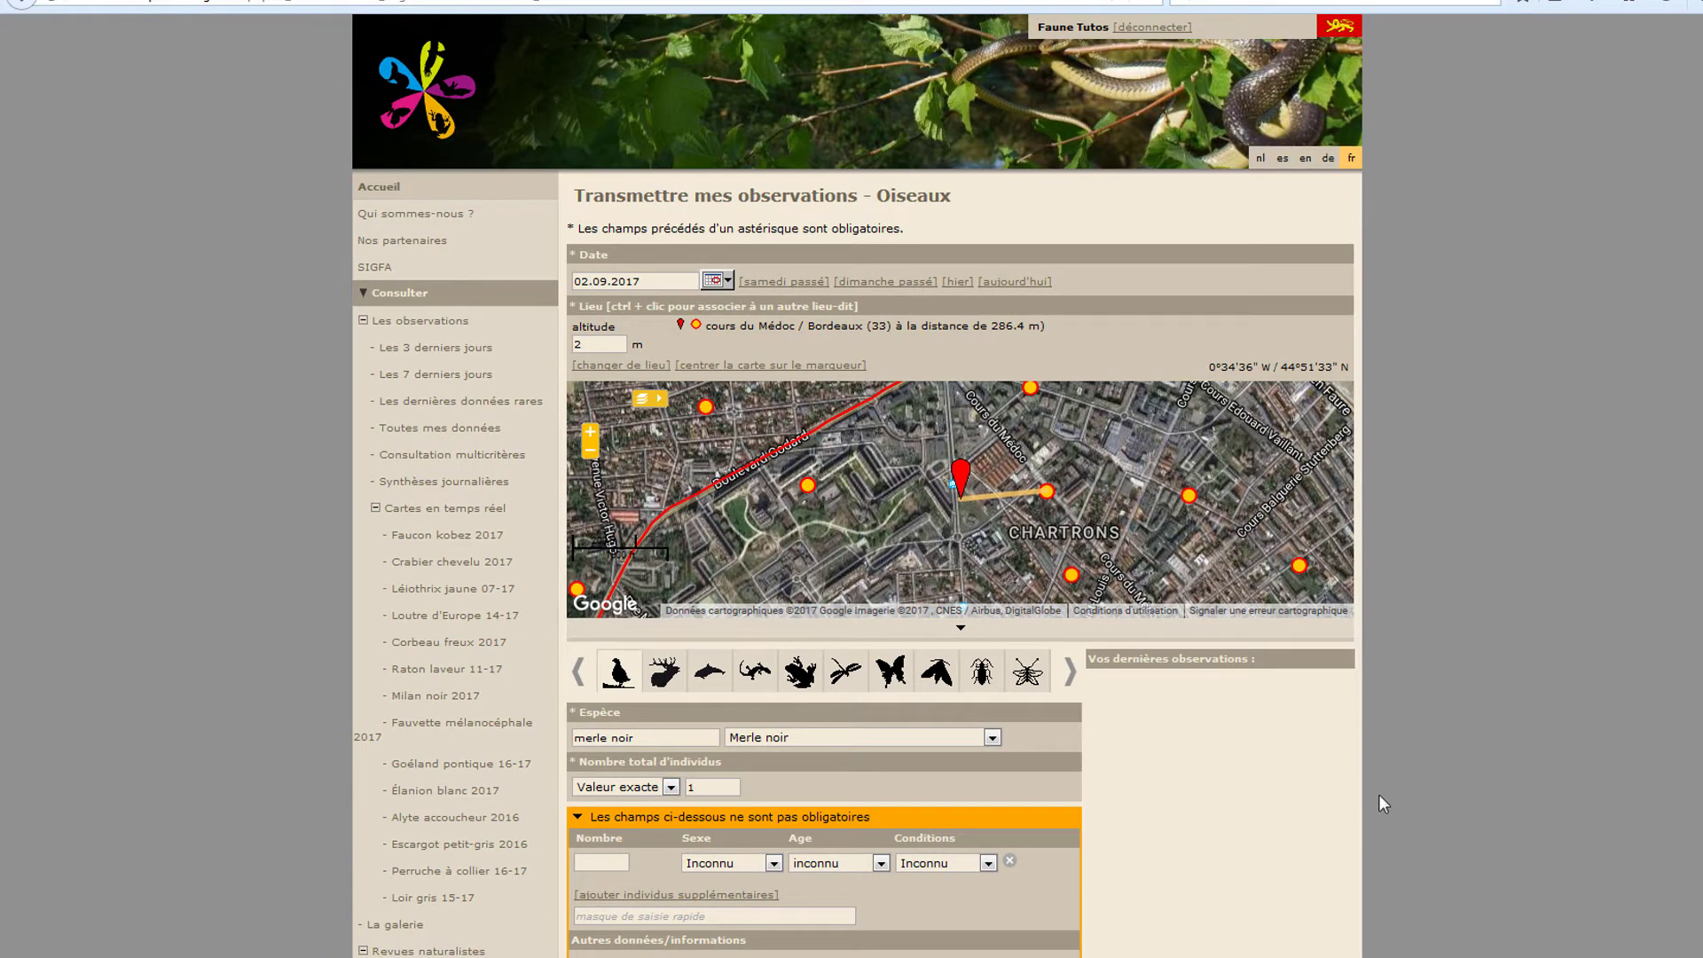
Fill in the optional details with a number of 1, sex mâle, age immature and condition Contact auditif.
scroll(1327, 449, "down", 7)
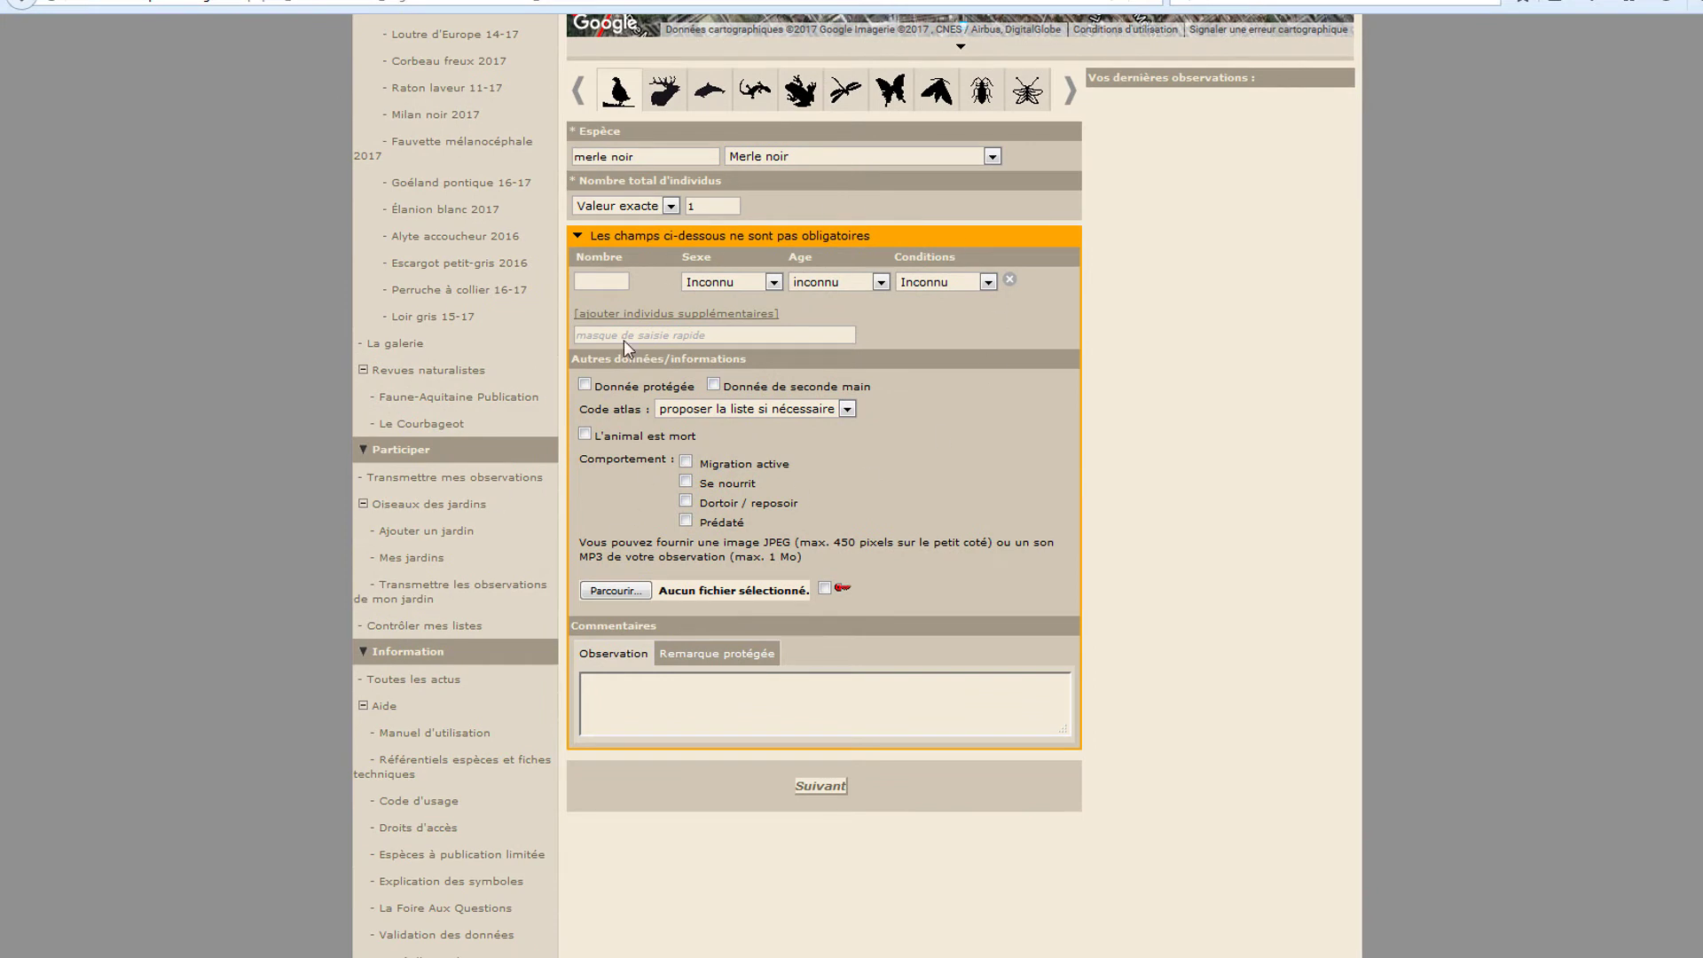
left_click(759, 284)
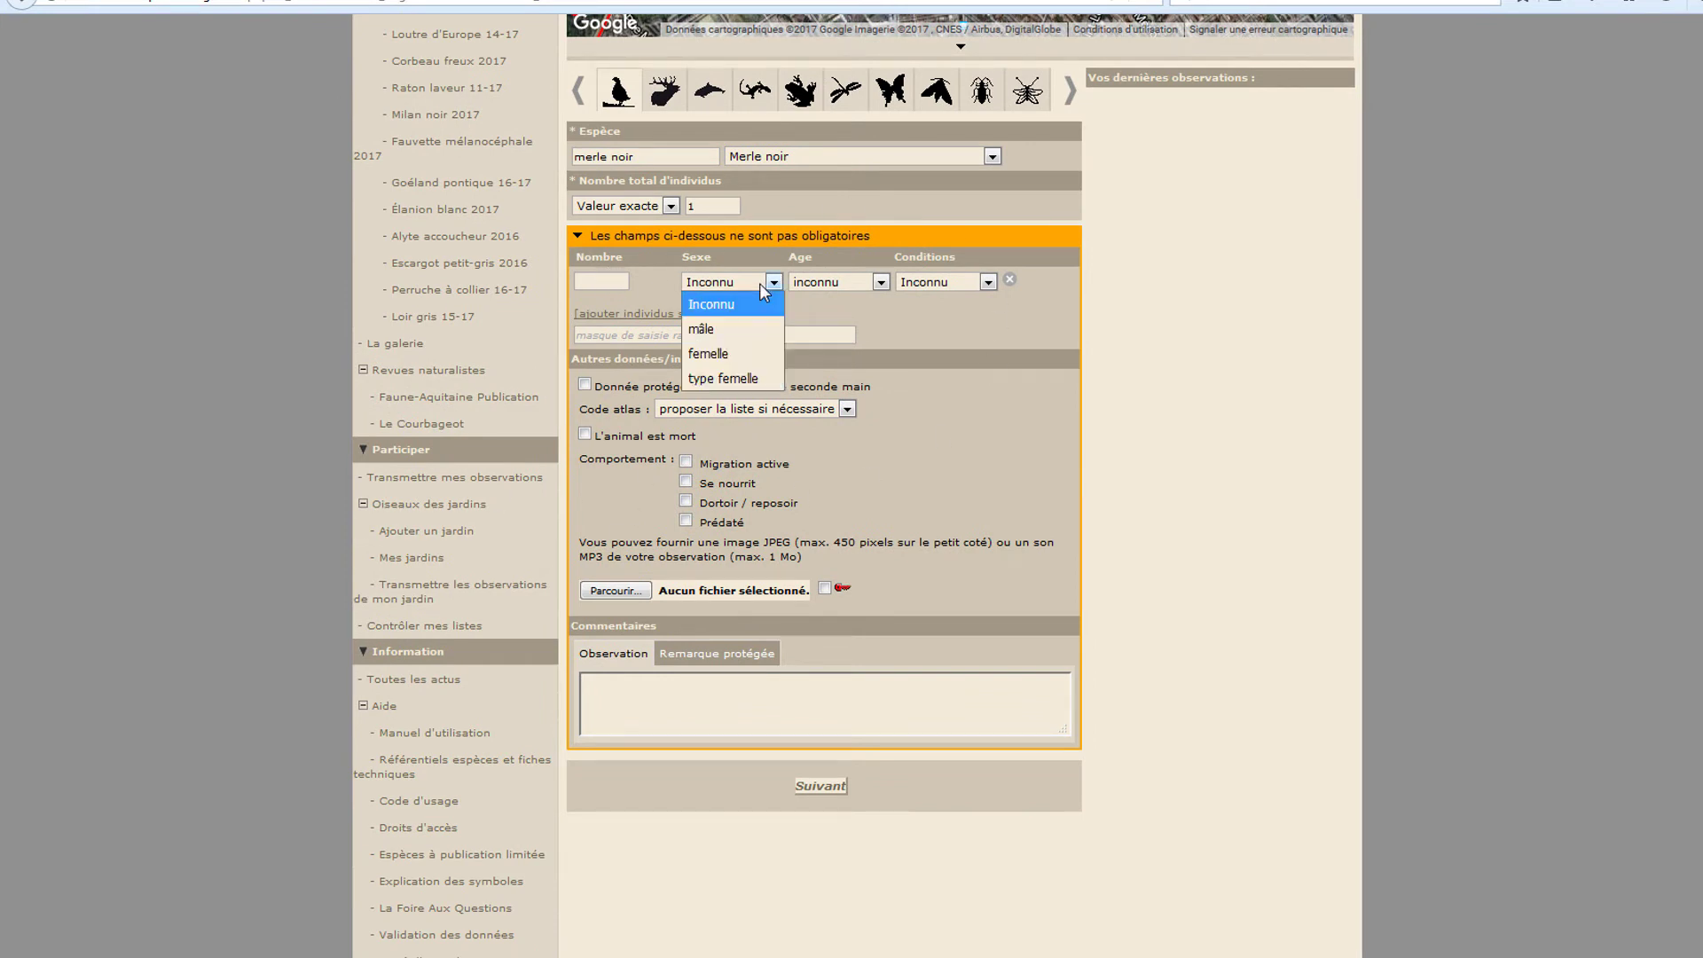
left_click(745, 330)
left_click(832, 283)
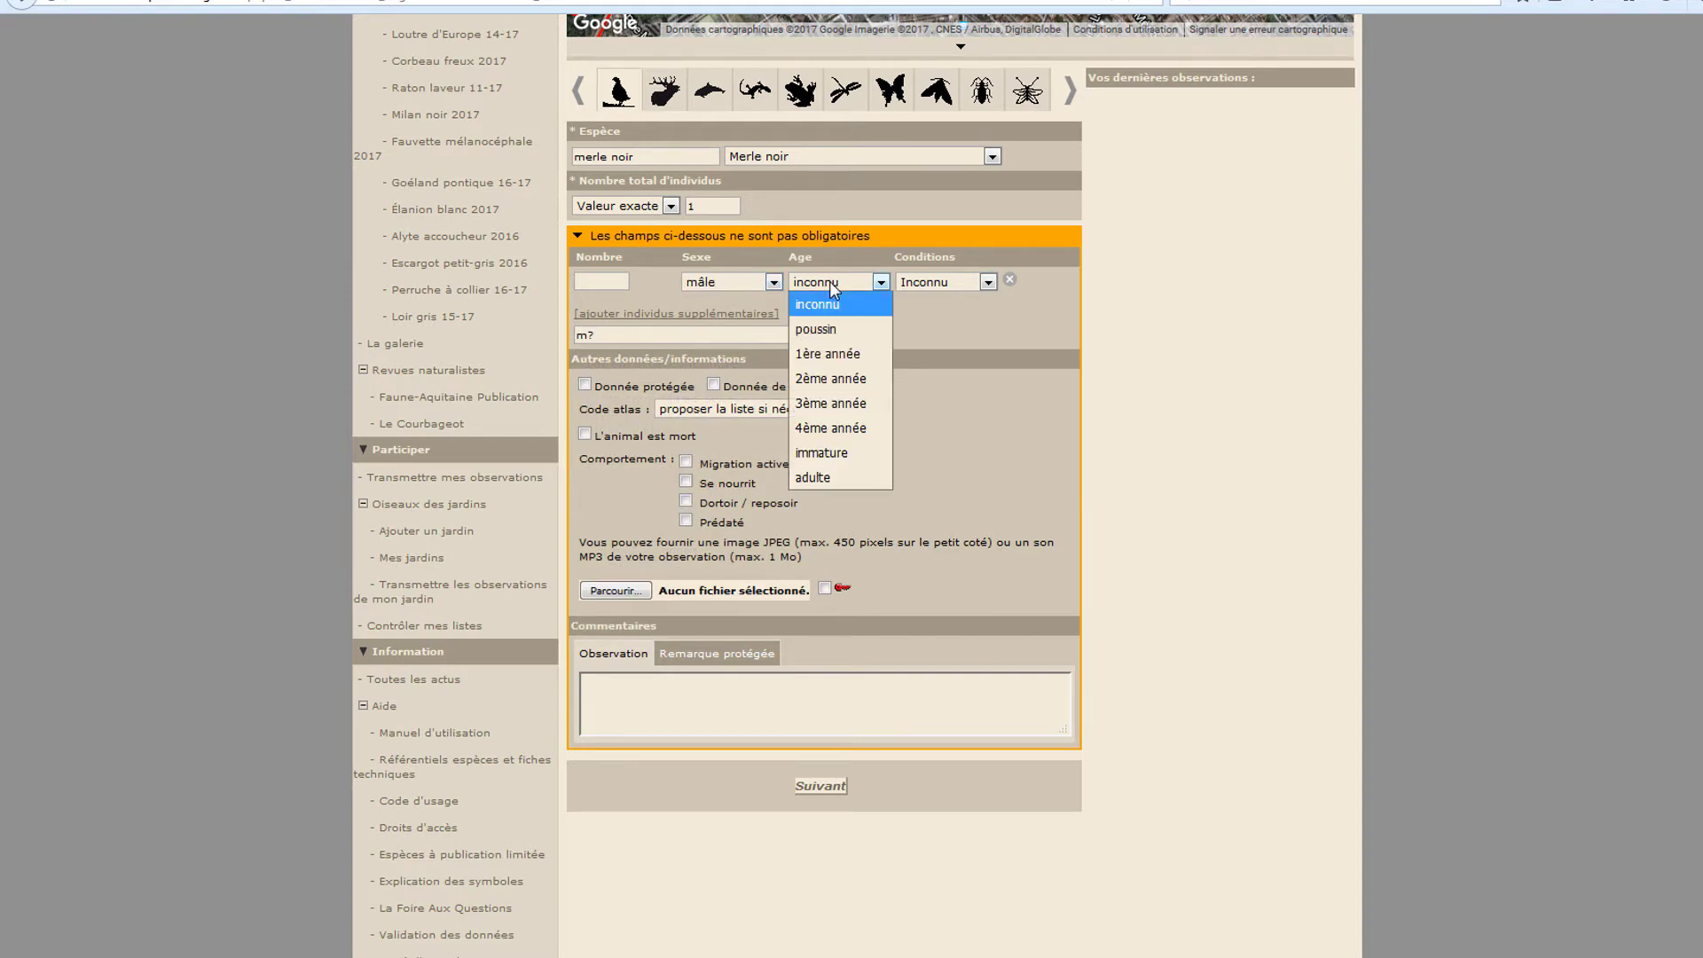
left_click(834, 453)
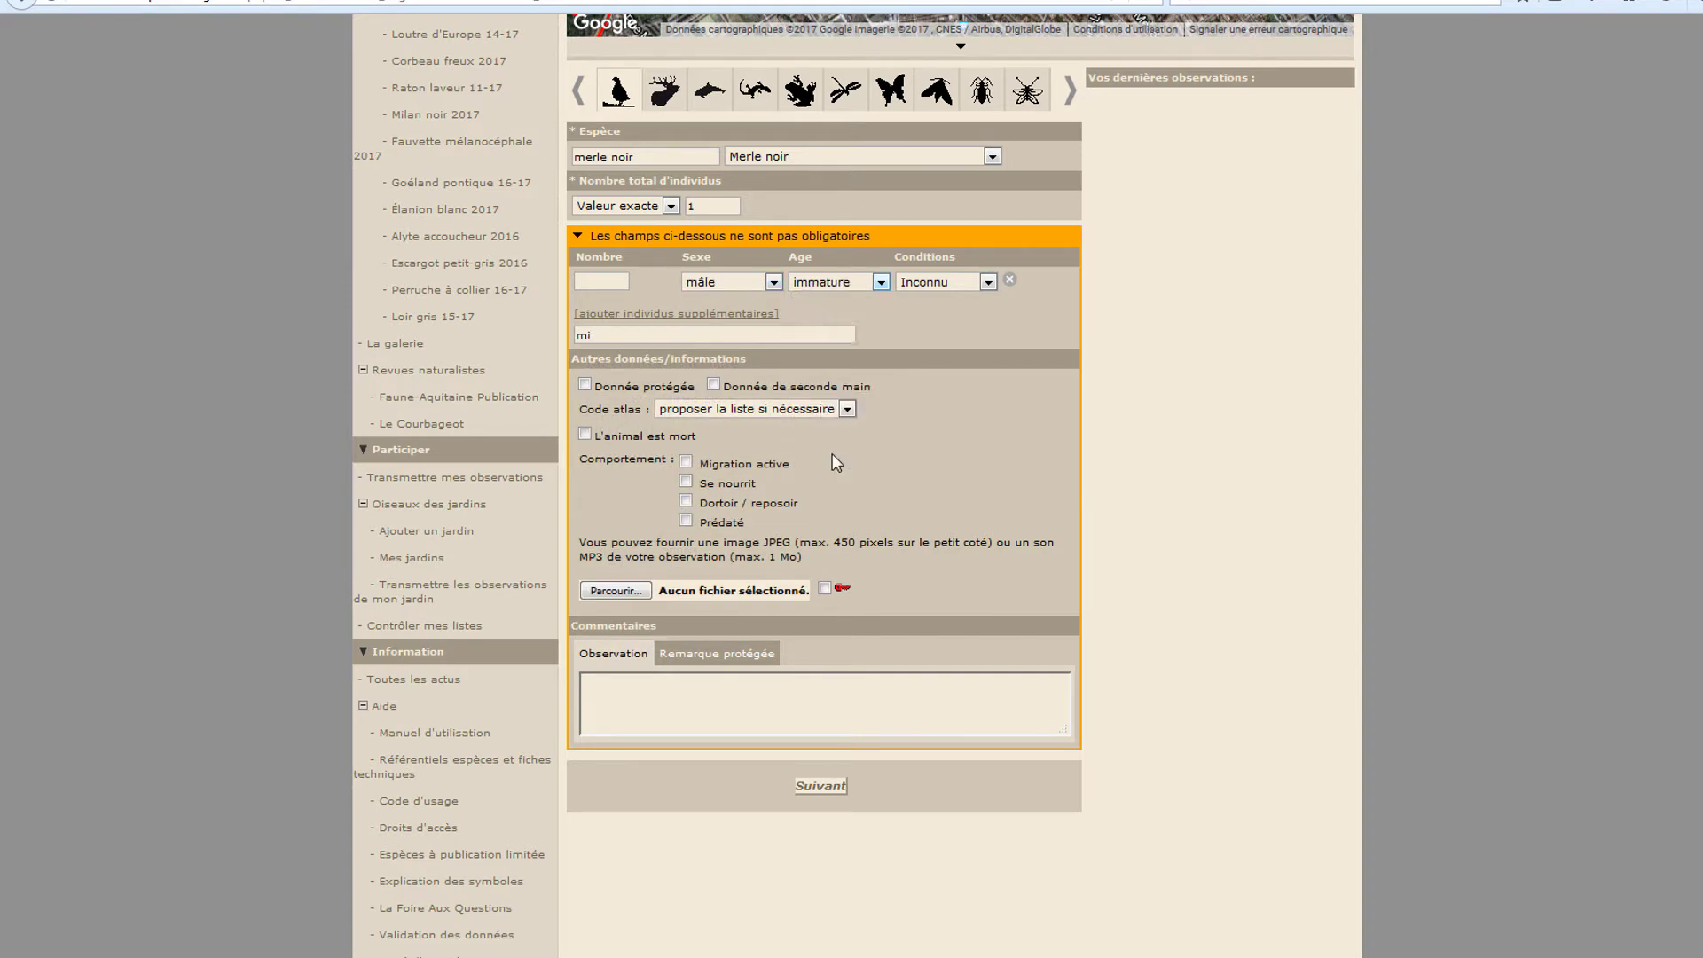
left_click(933, 285)
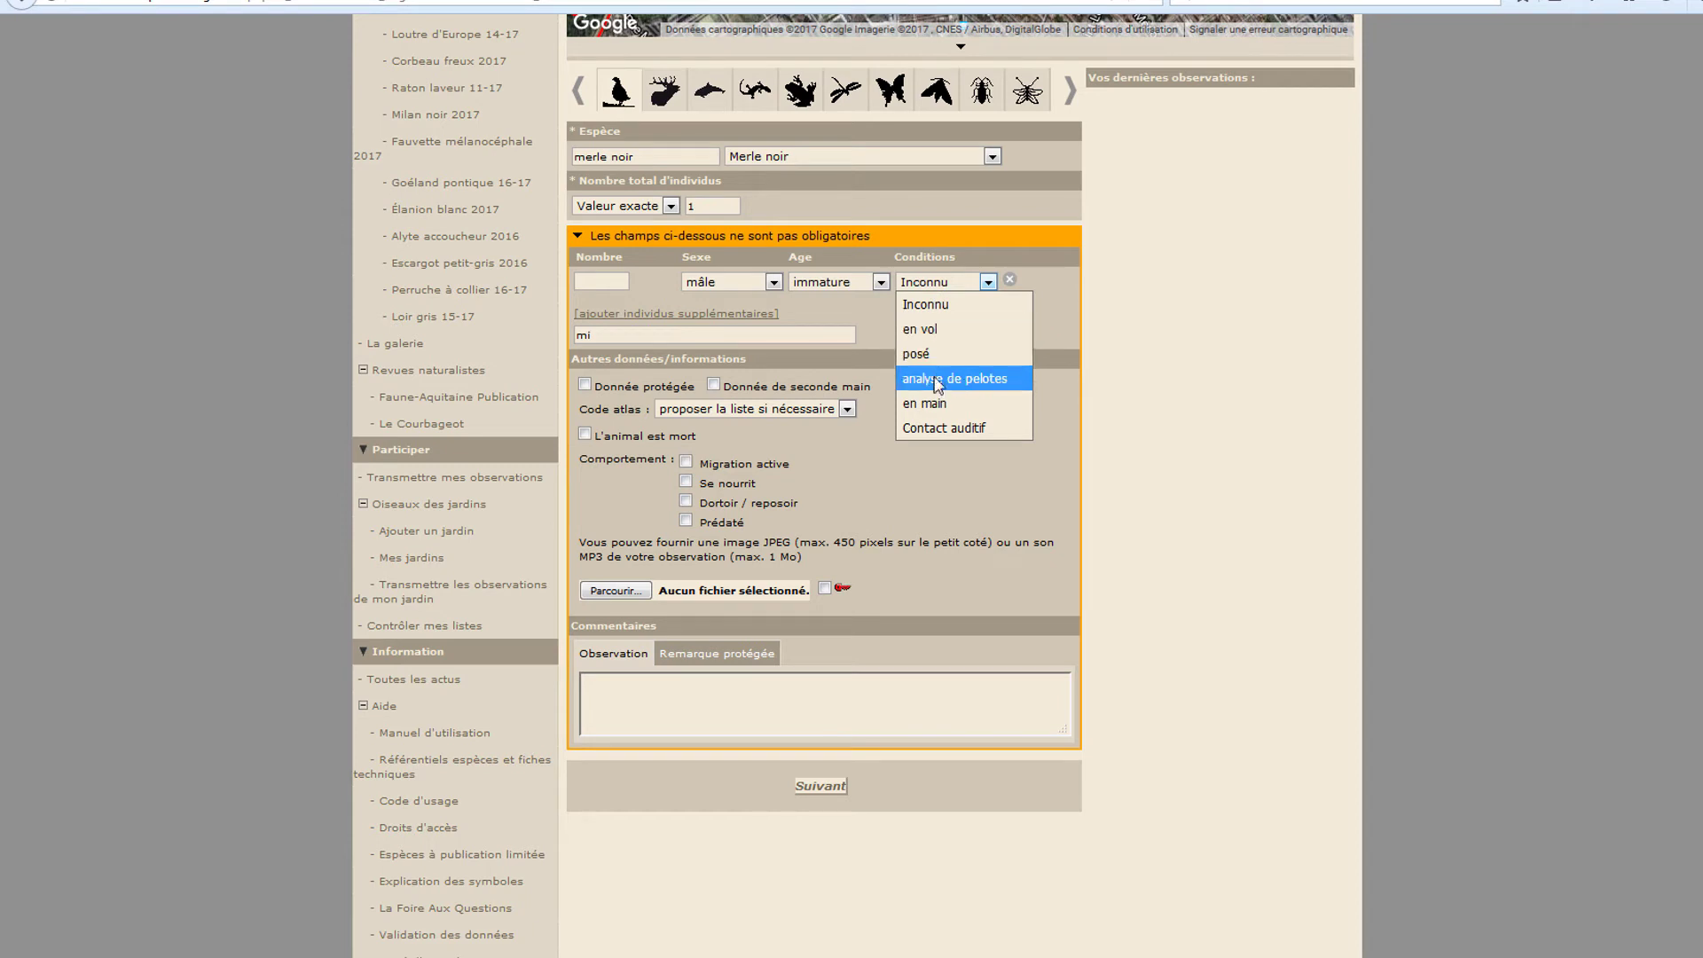
left_click(969, 426)
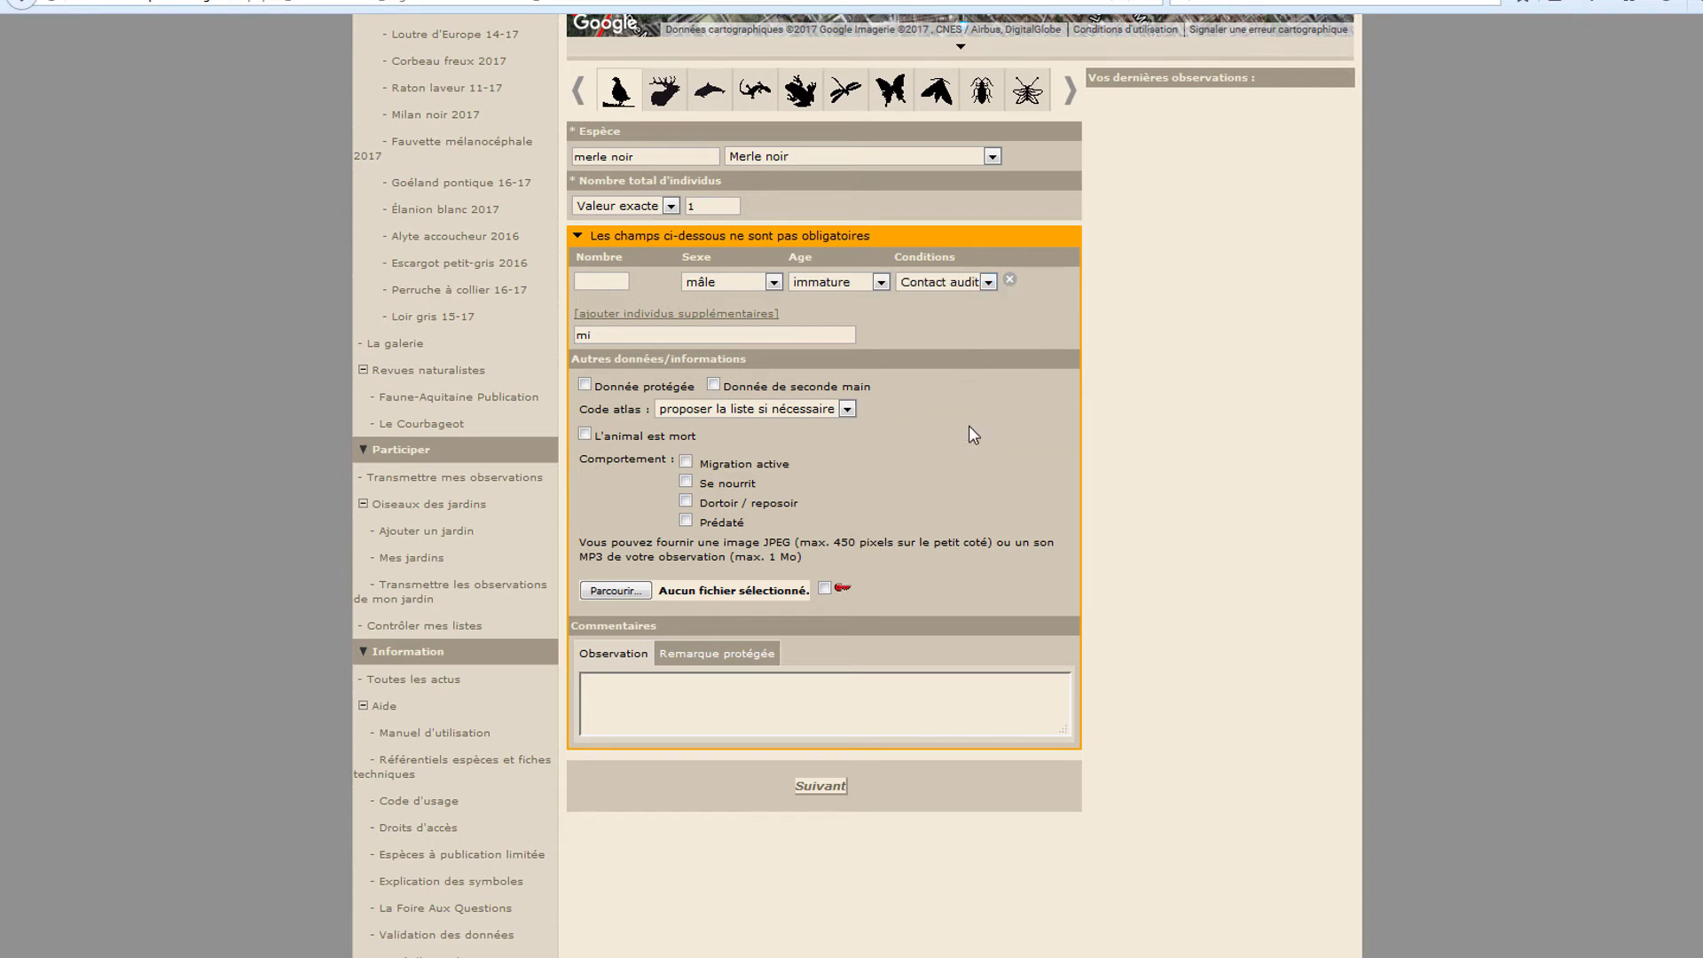
left_click(601, 280)
type("1")
left_click(603, 336)
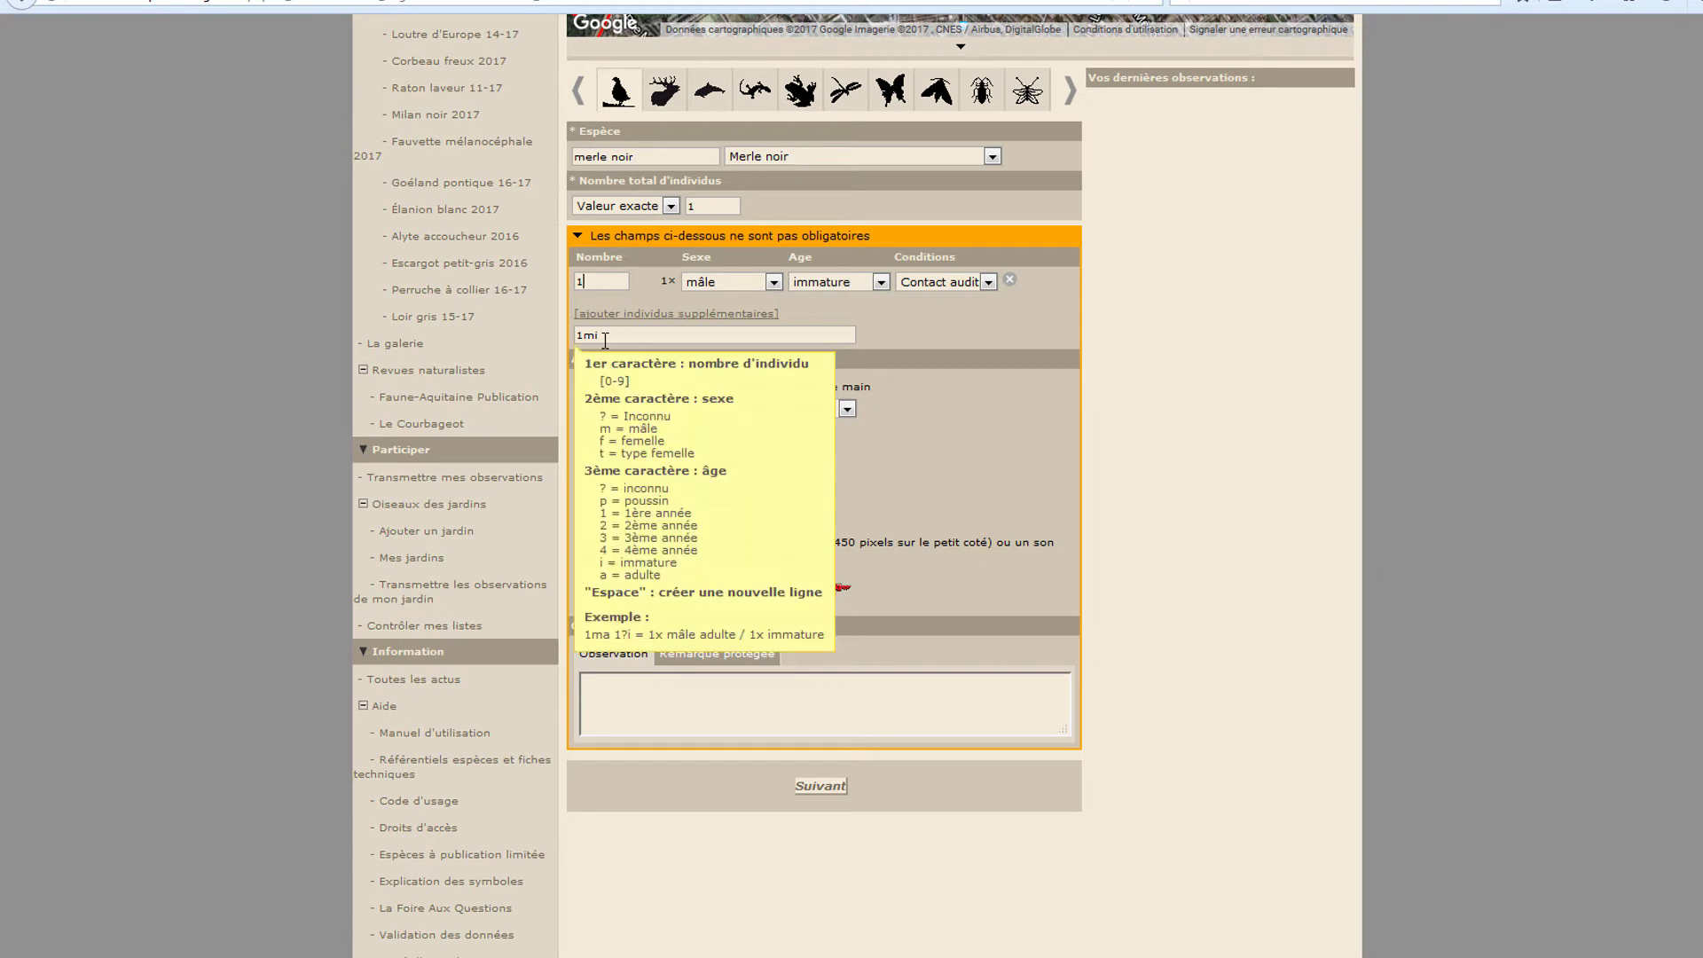
Mark the record as Donnée de seconde main, look through the atlas codes, and submit the observation.
scroll(803, 266, "down", 2)
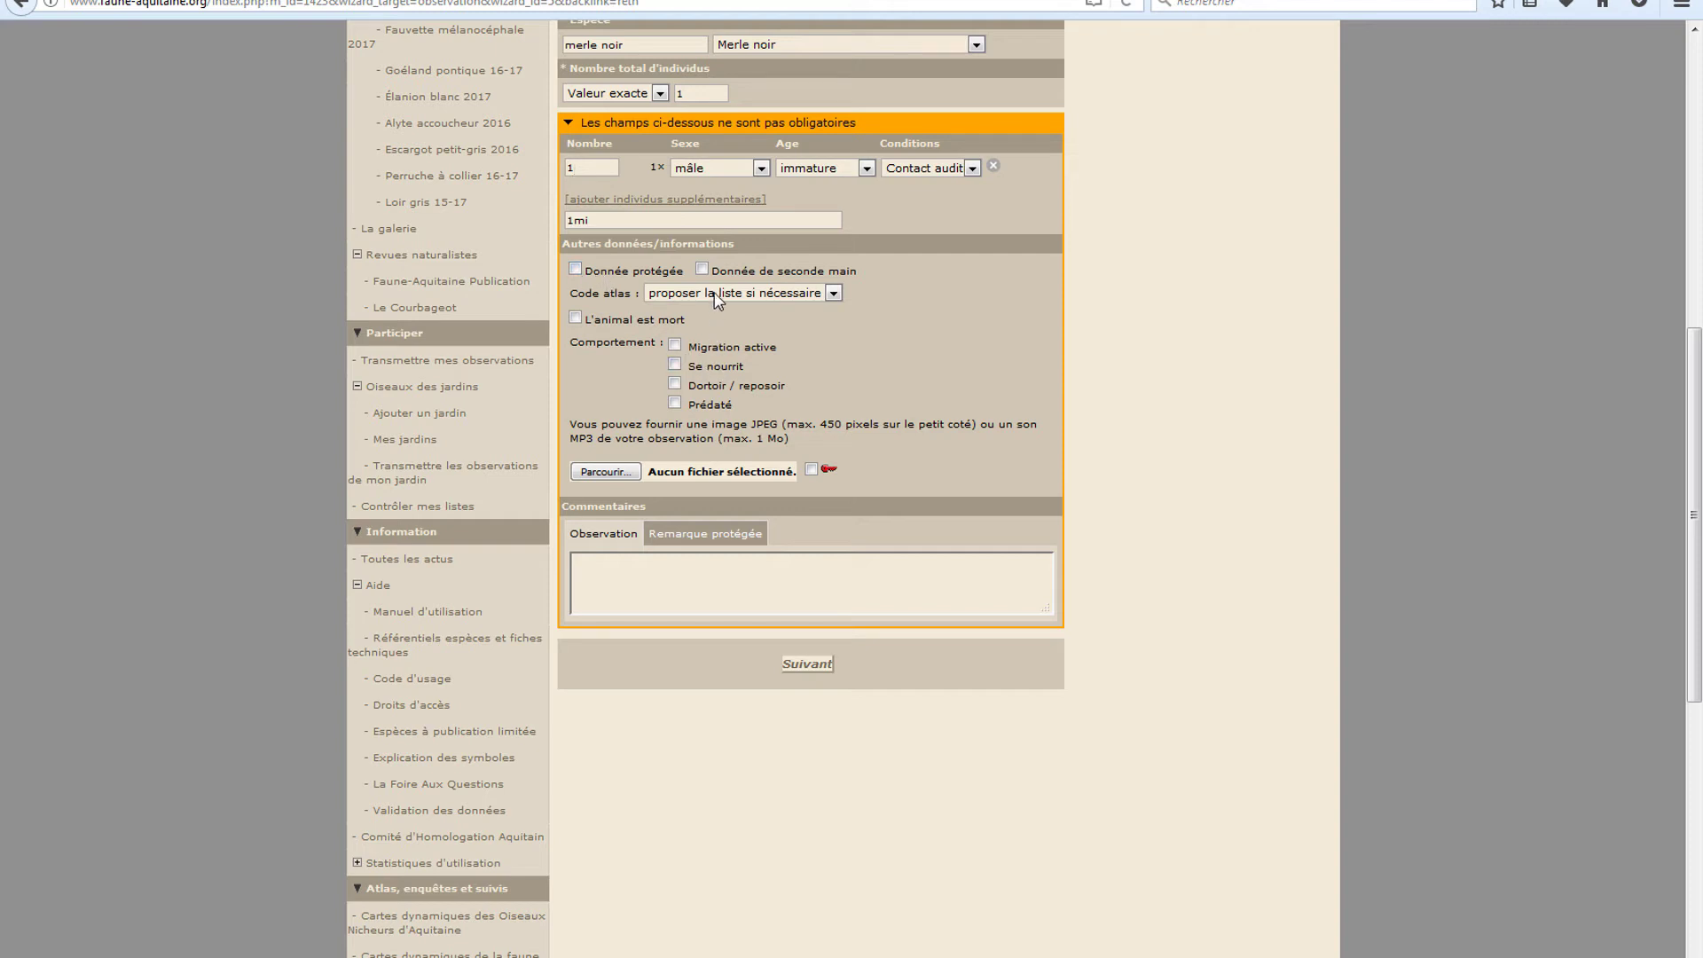
left_click(703, 271)
left_click(706, 298)
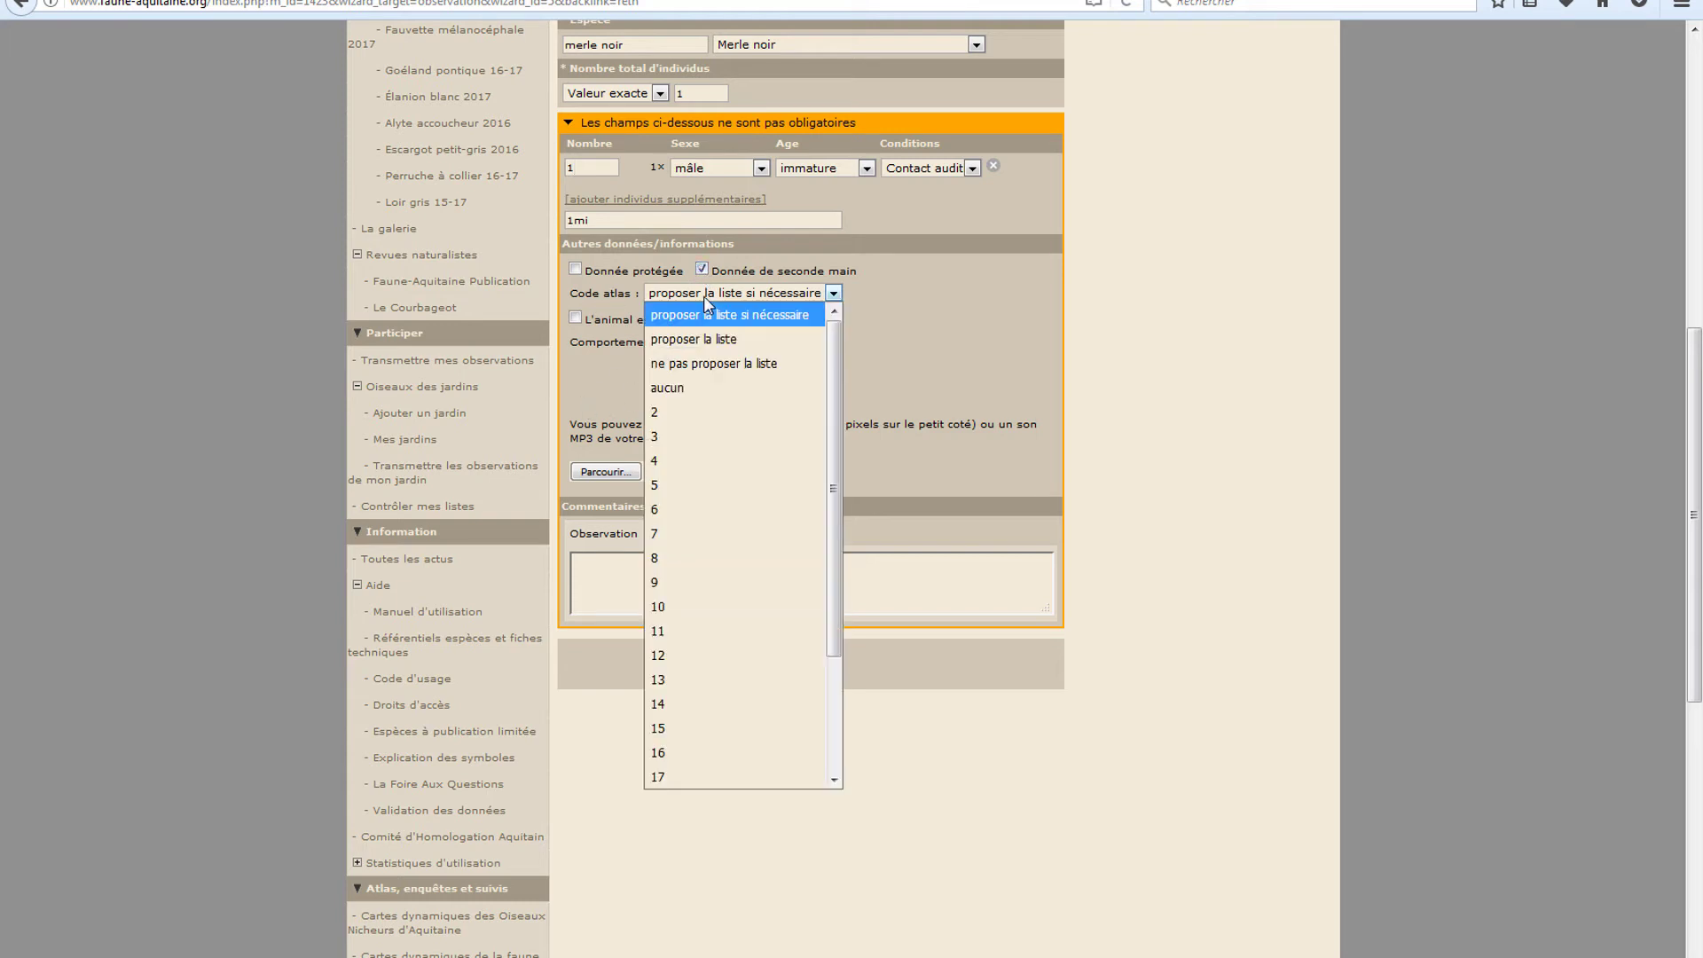
left_click(584, 390)
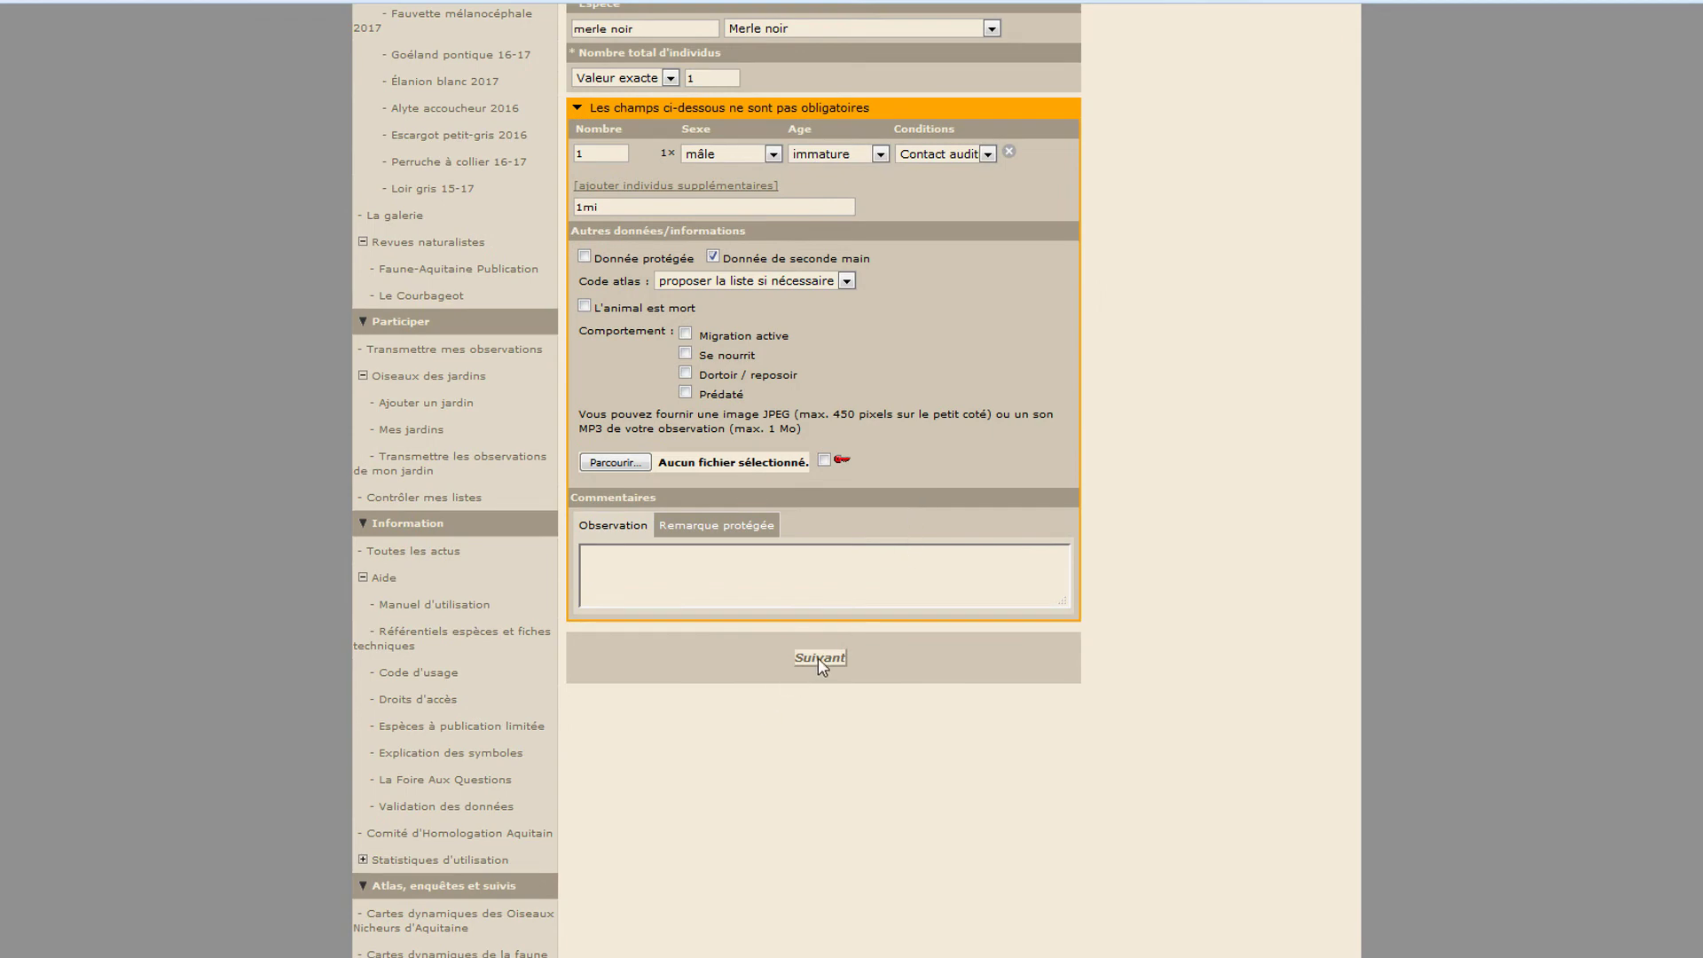
left_click(818, 657)
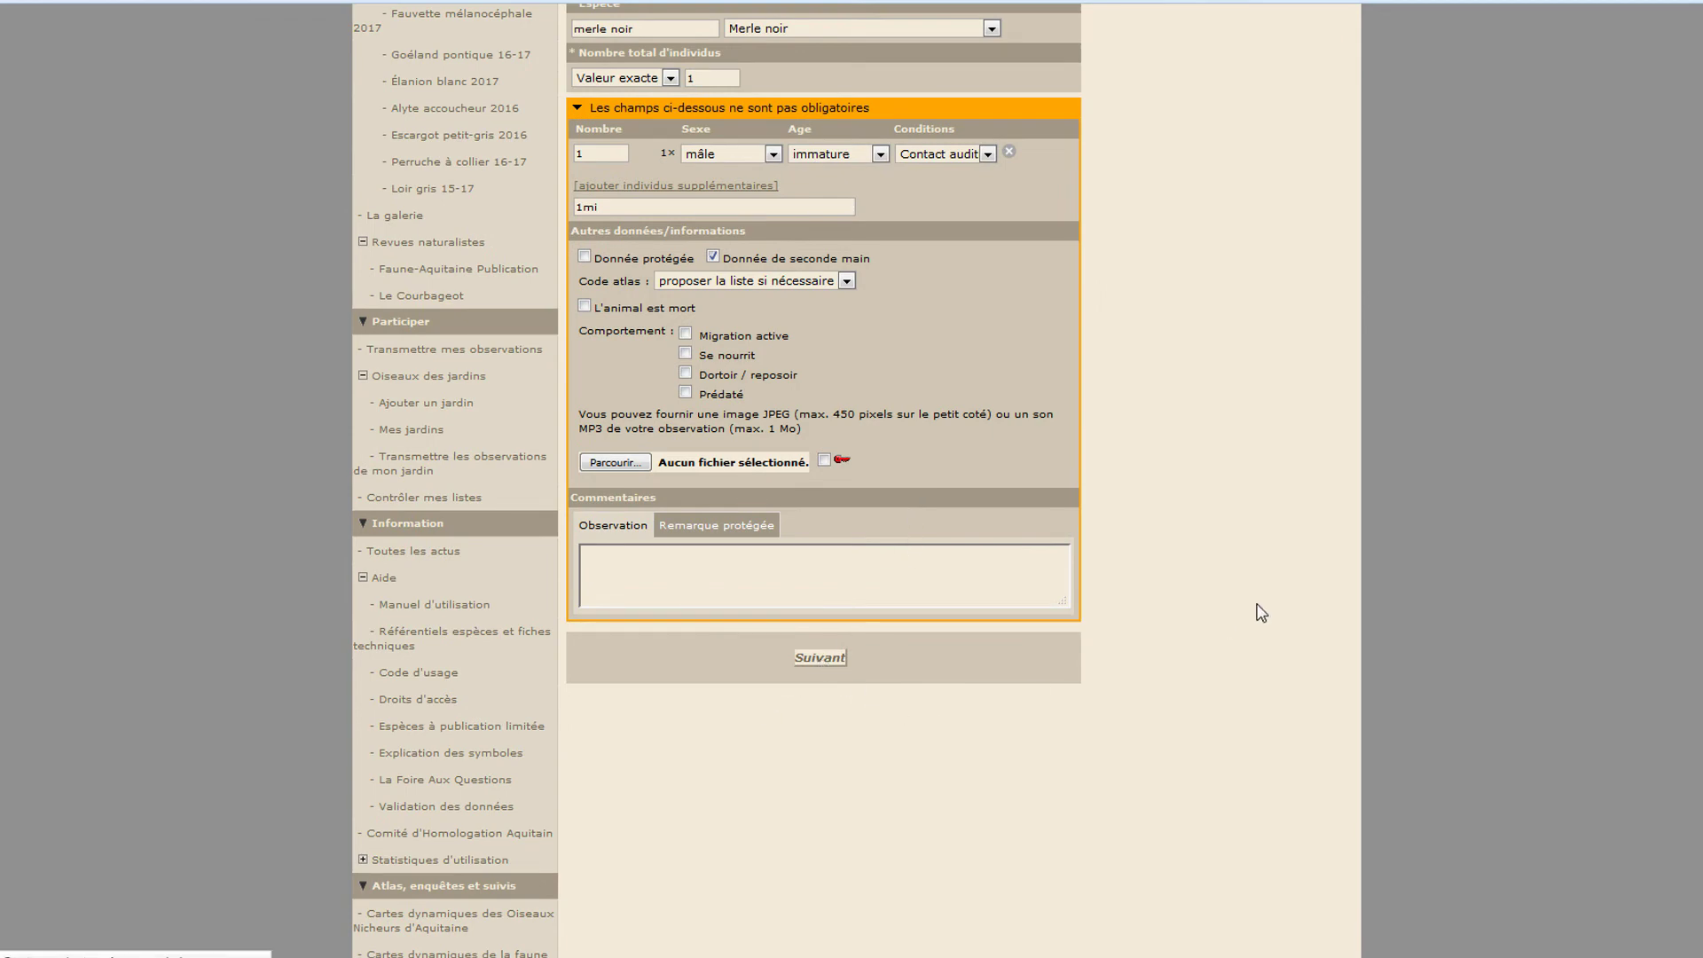
Open the recorded Merle noir observation for editing and clear its Donnée de seconde main mark.
scroll(1521, 595, "down", 2)
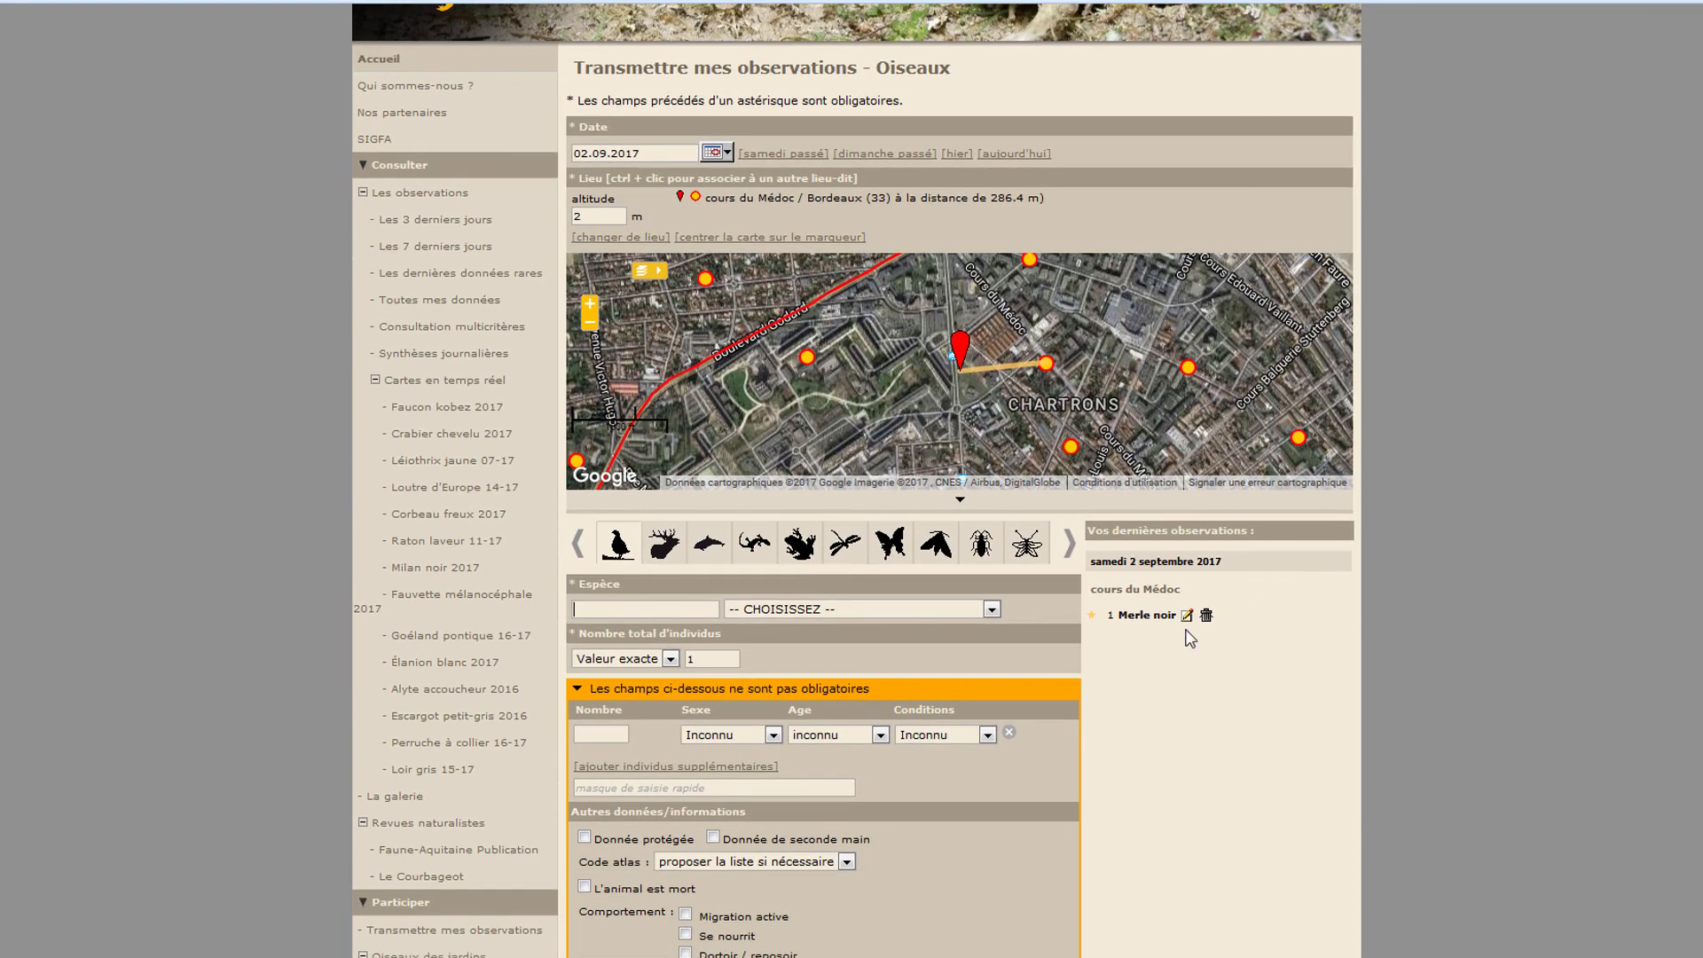
scroll(1387, 525, "down", 1)
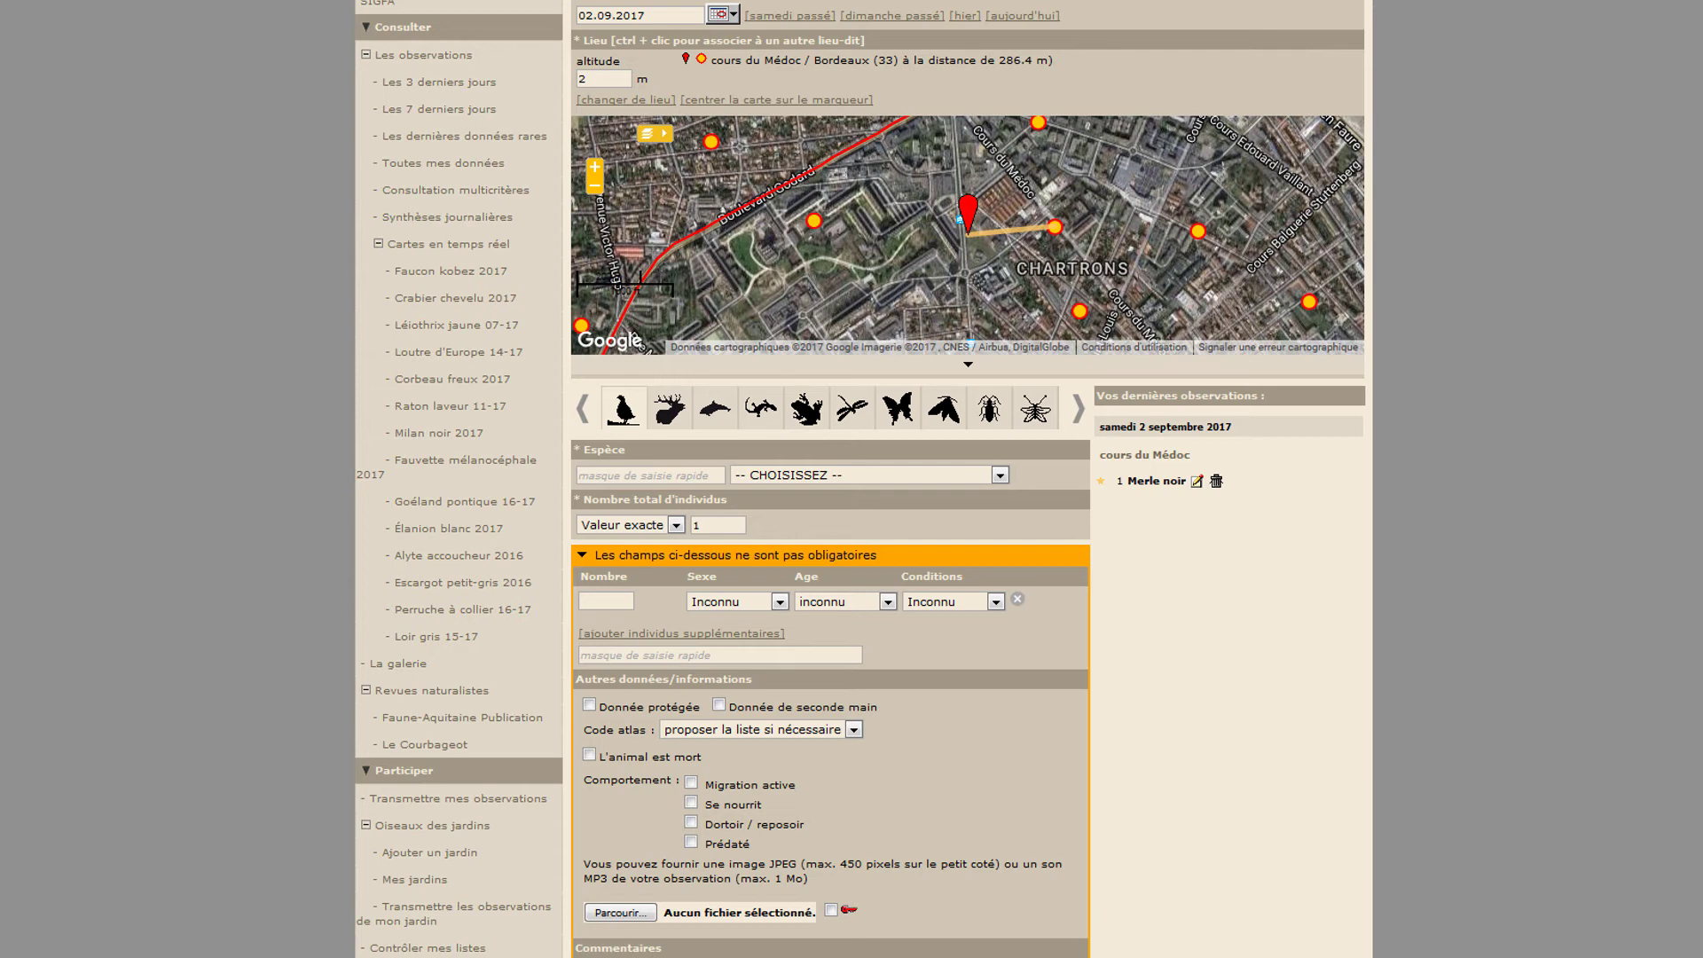
left_click(1198, 484)
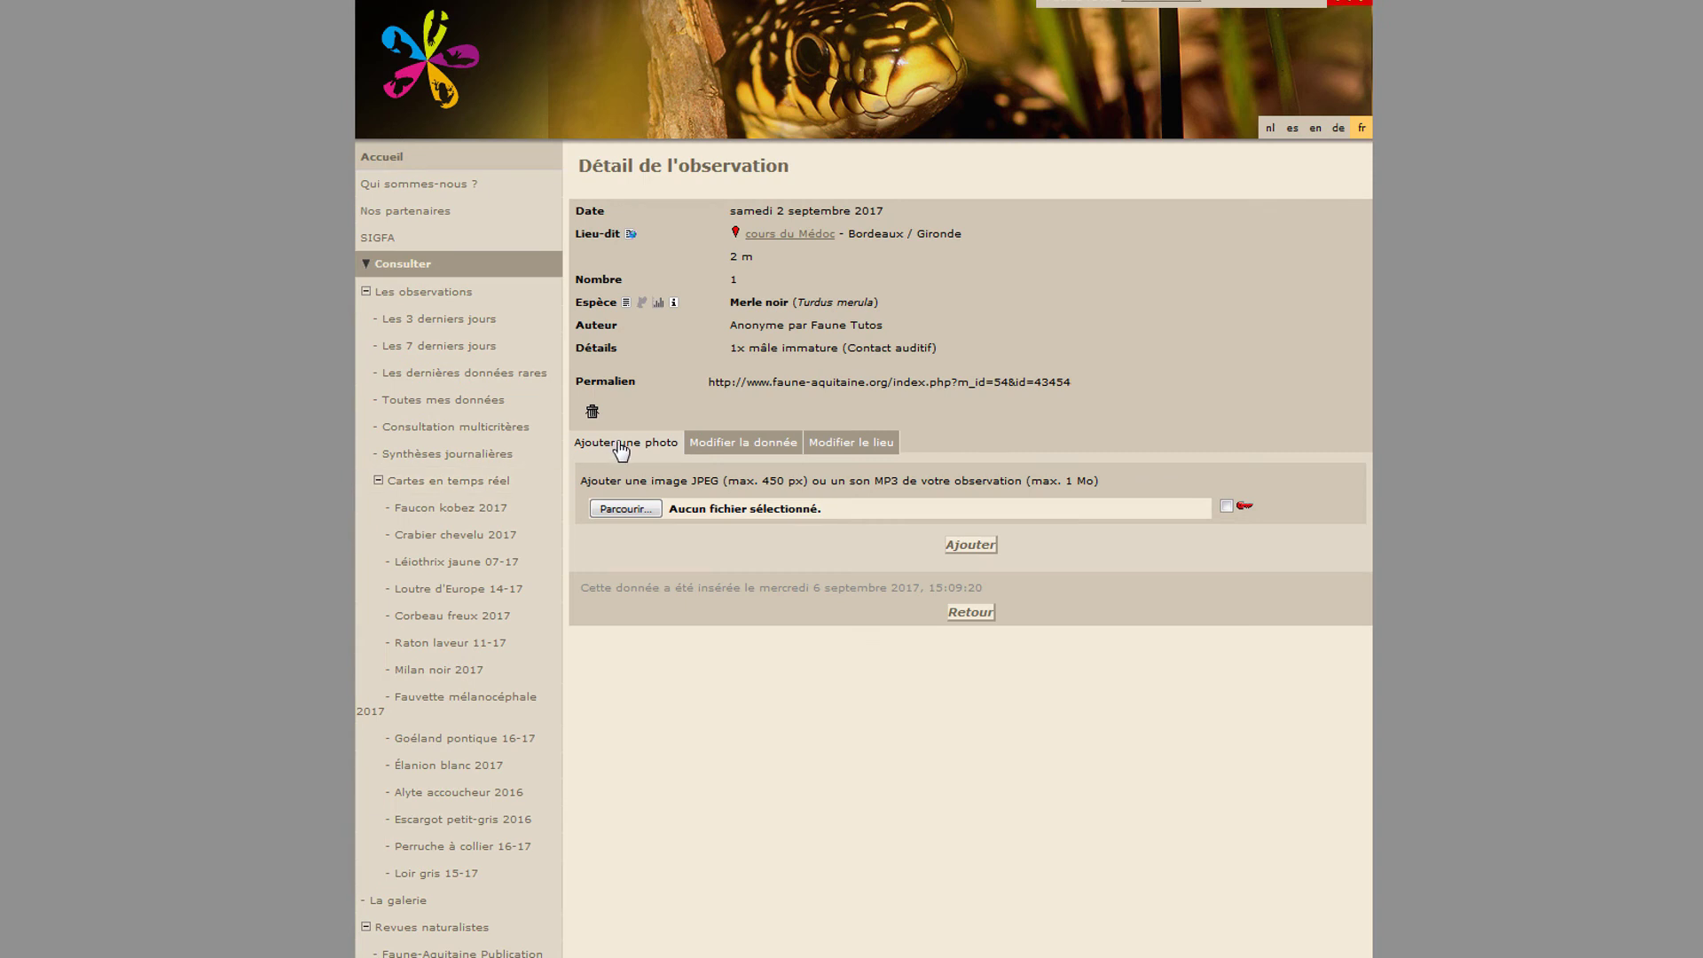
left_click(725, 455)
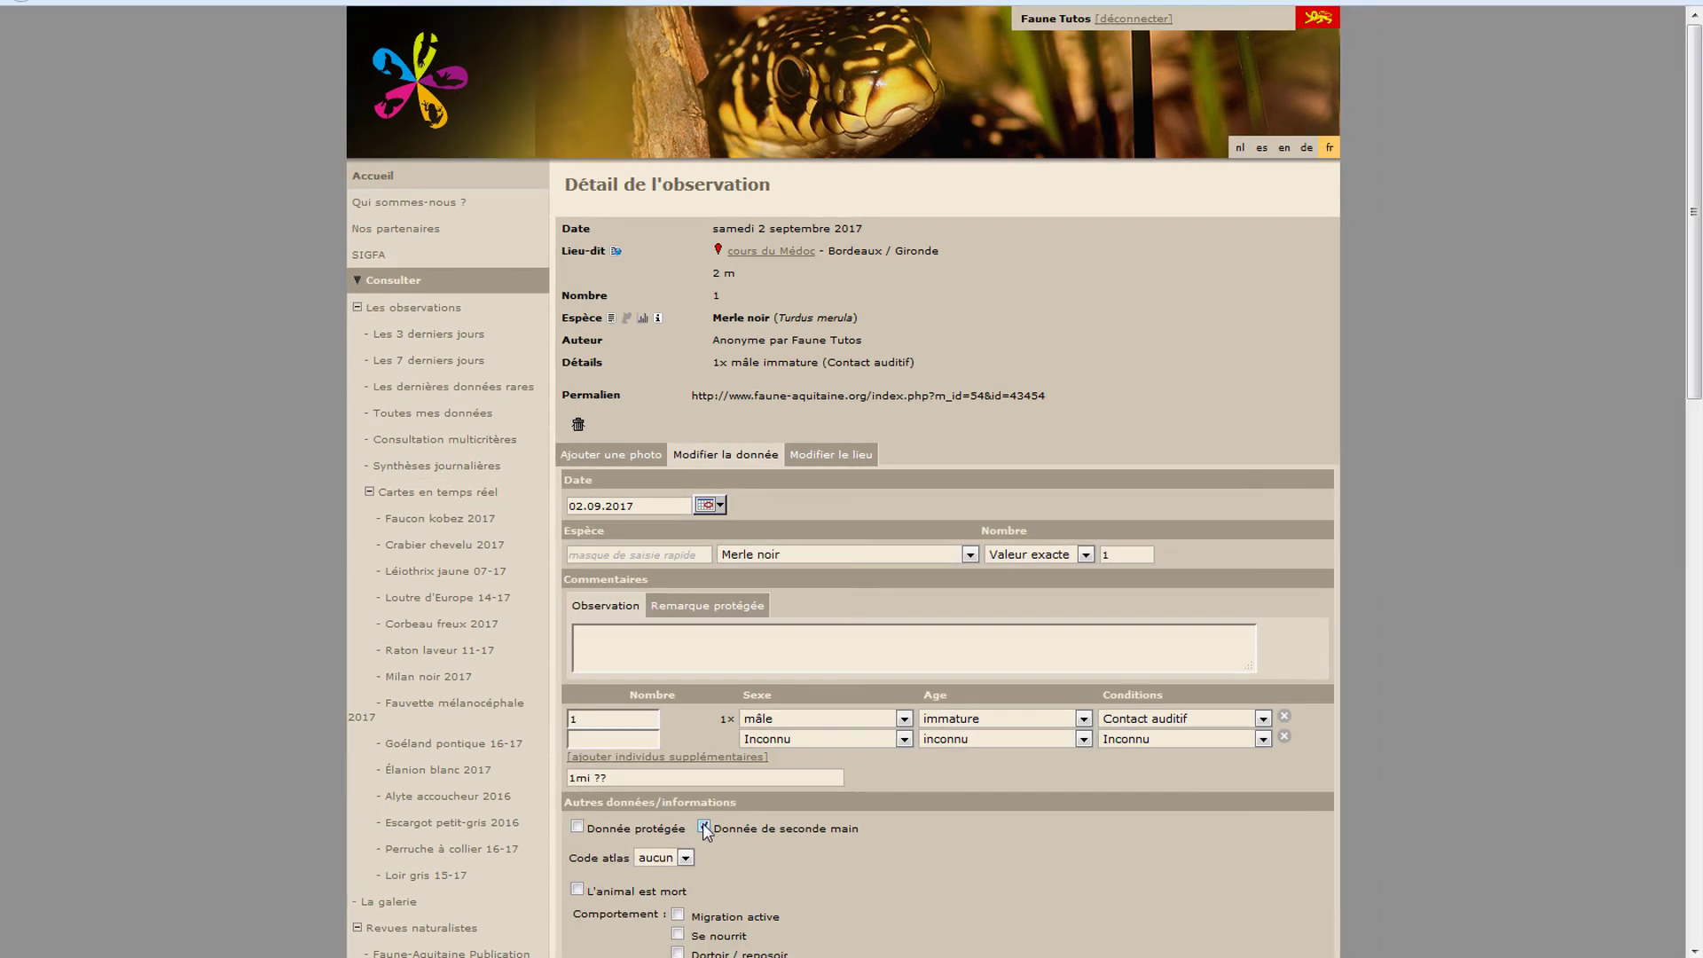
left_click(704, 826)
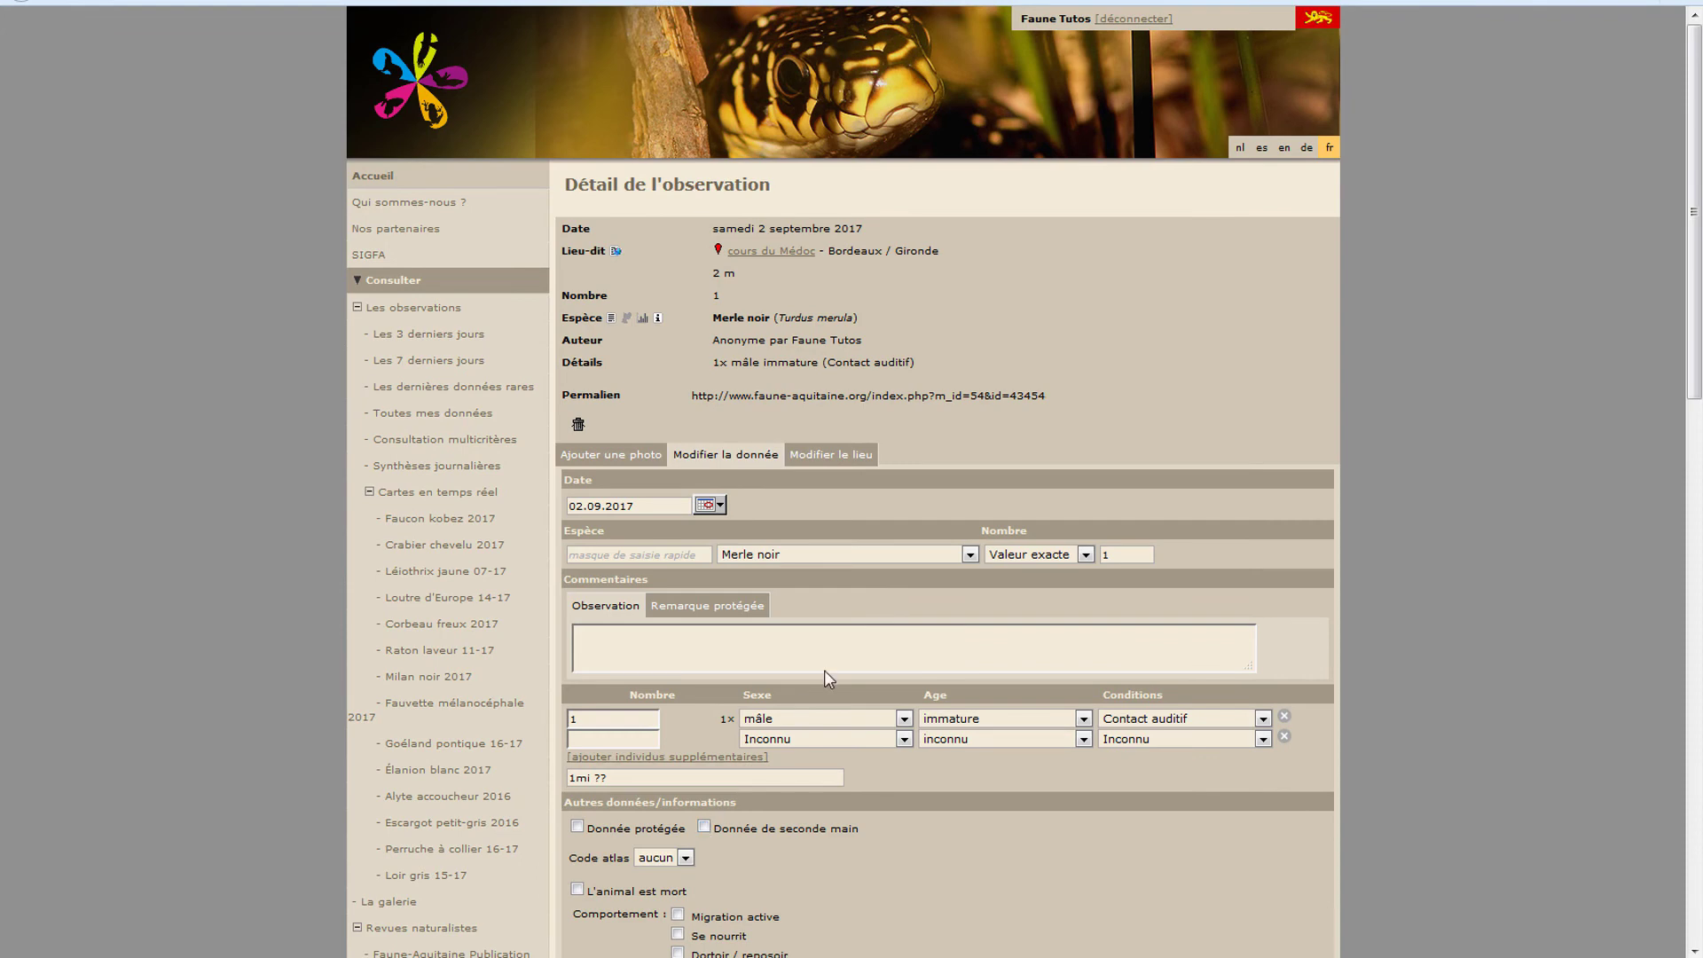
Review the observation's location on the map and update the record.
left_click(830, 456)
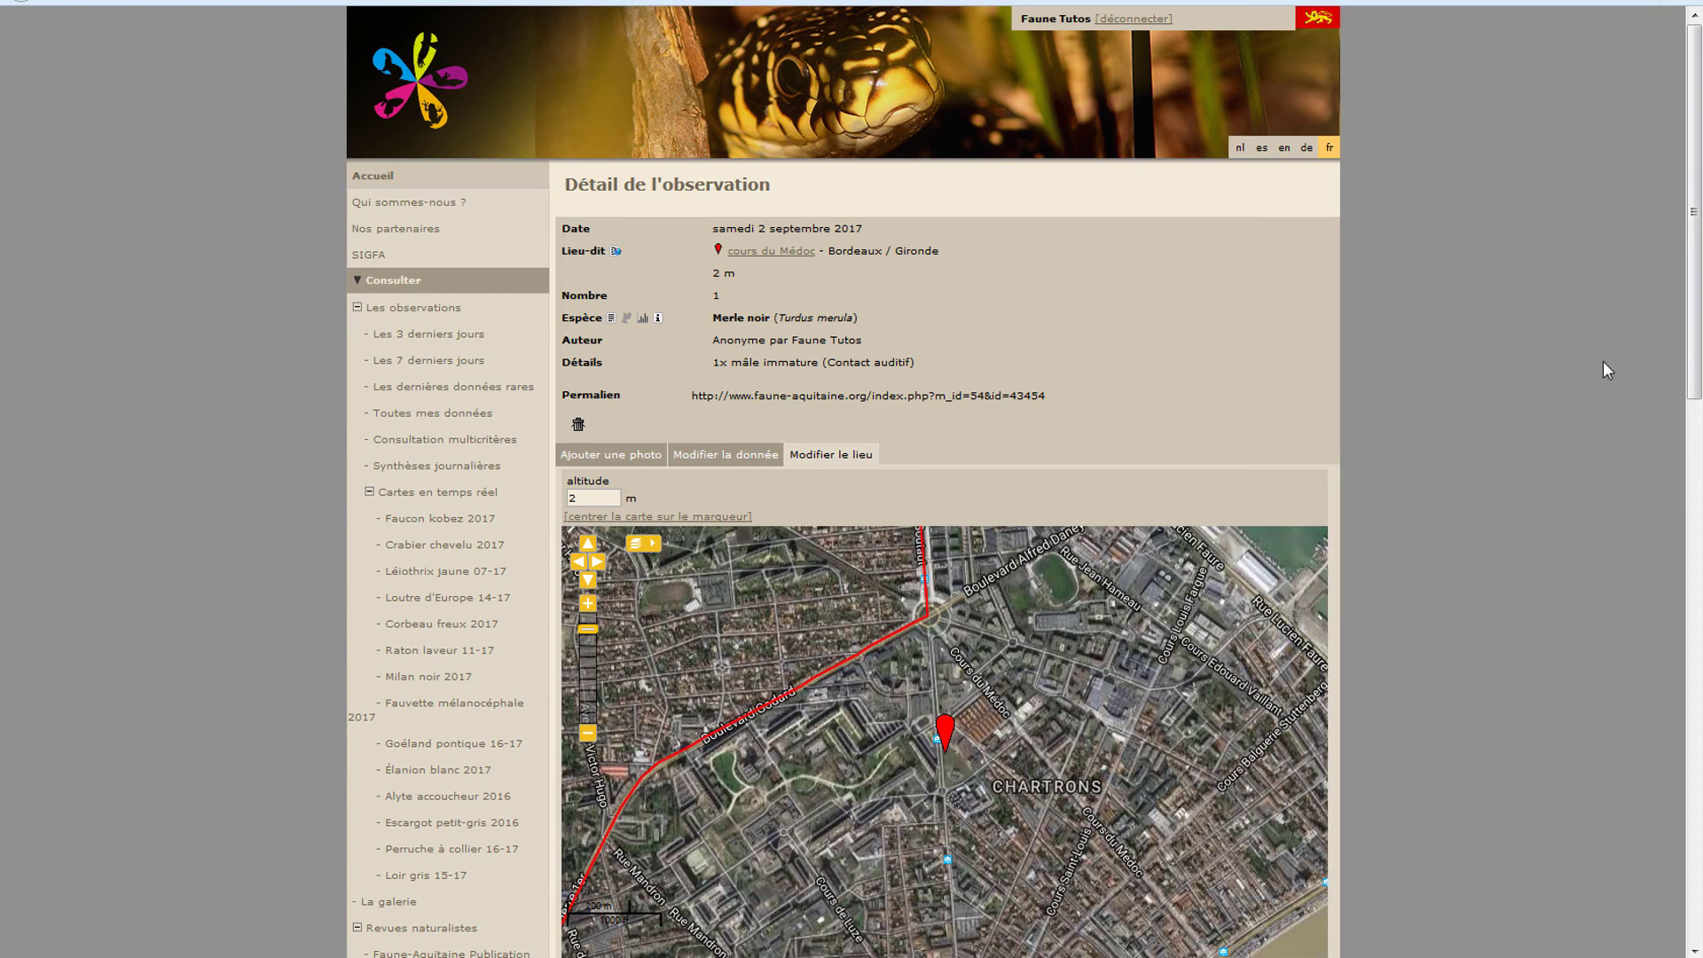
scroll(1694, 408, "down", 3)
scroll(975, 621, "down", 5)
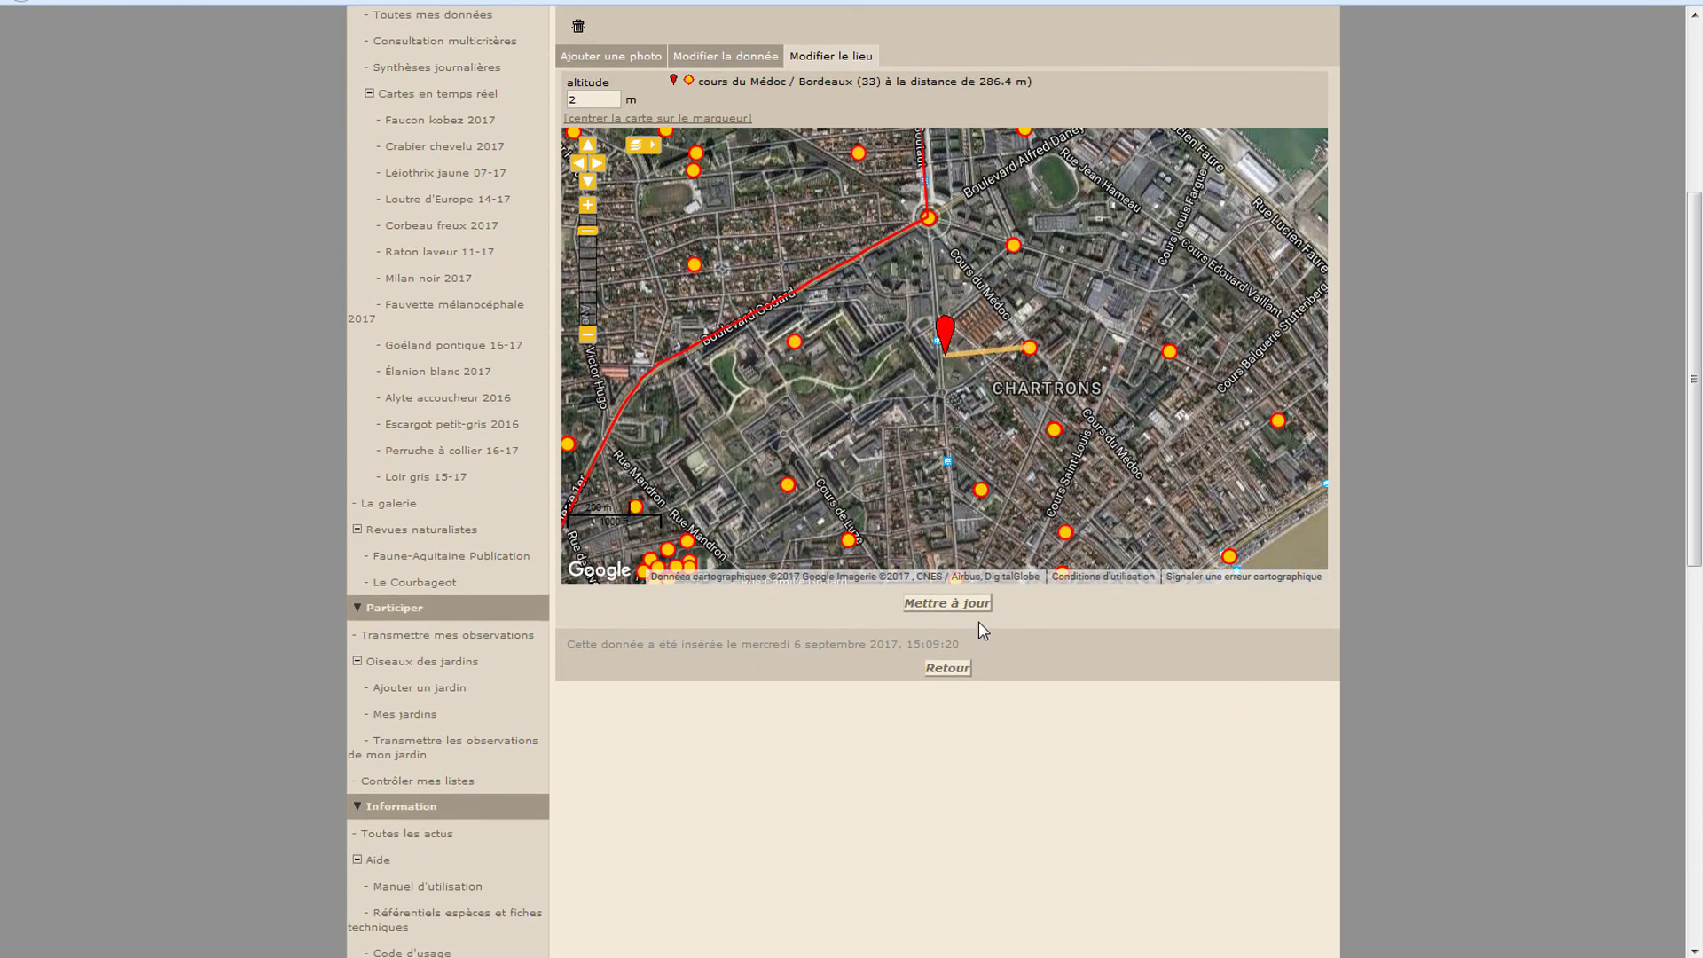
left_click(957, 613)
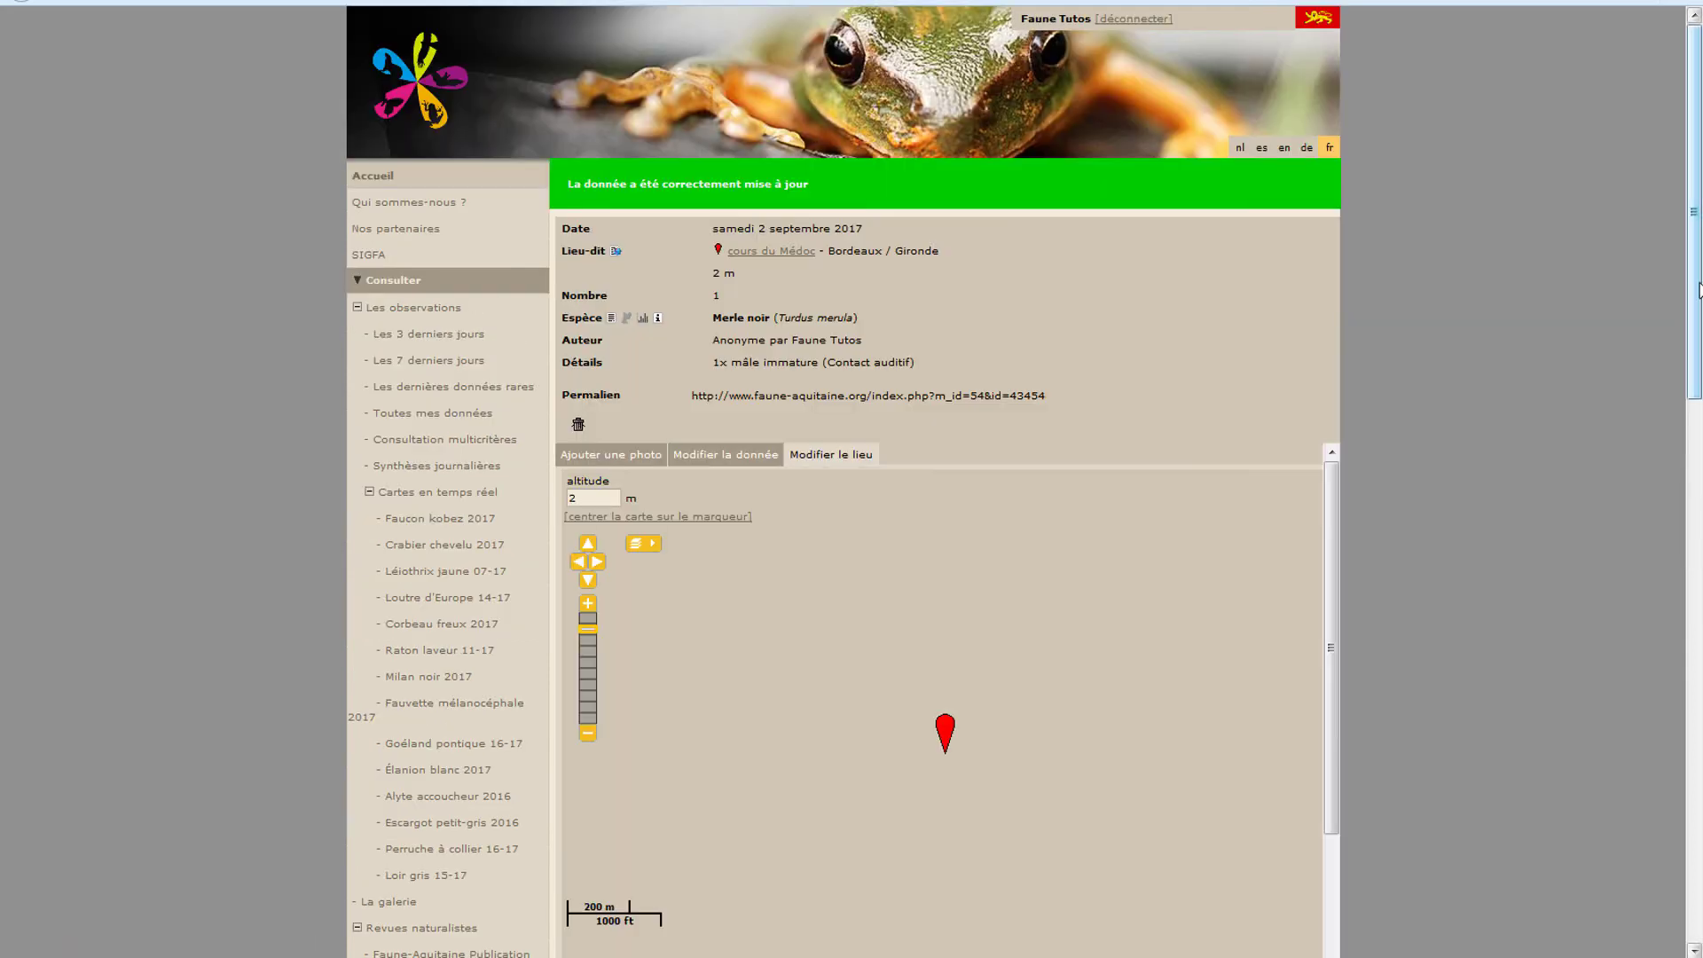
Leave the observation's details and display the list of all own records, Toutes mes données.
scroll(1020, 647, "down", 5)
left_click(947, 679)
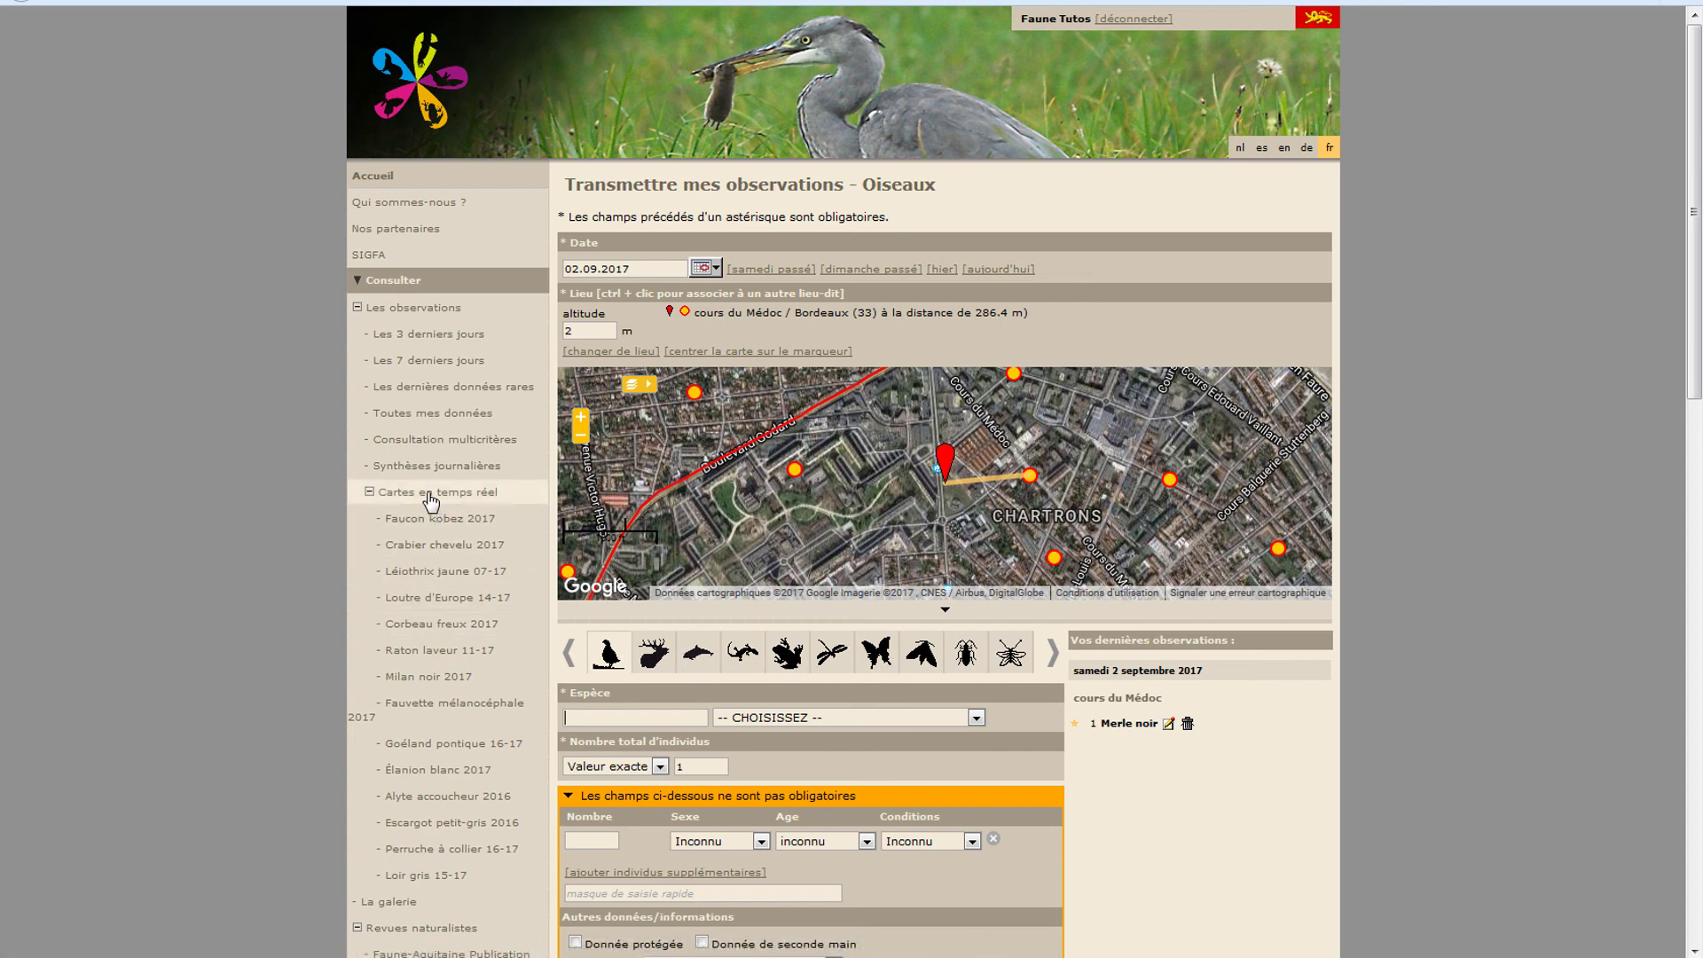
left_click(433, 413)
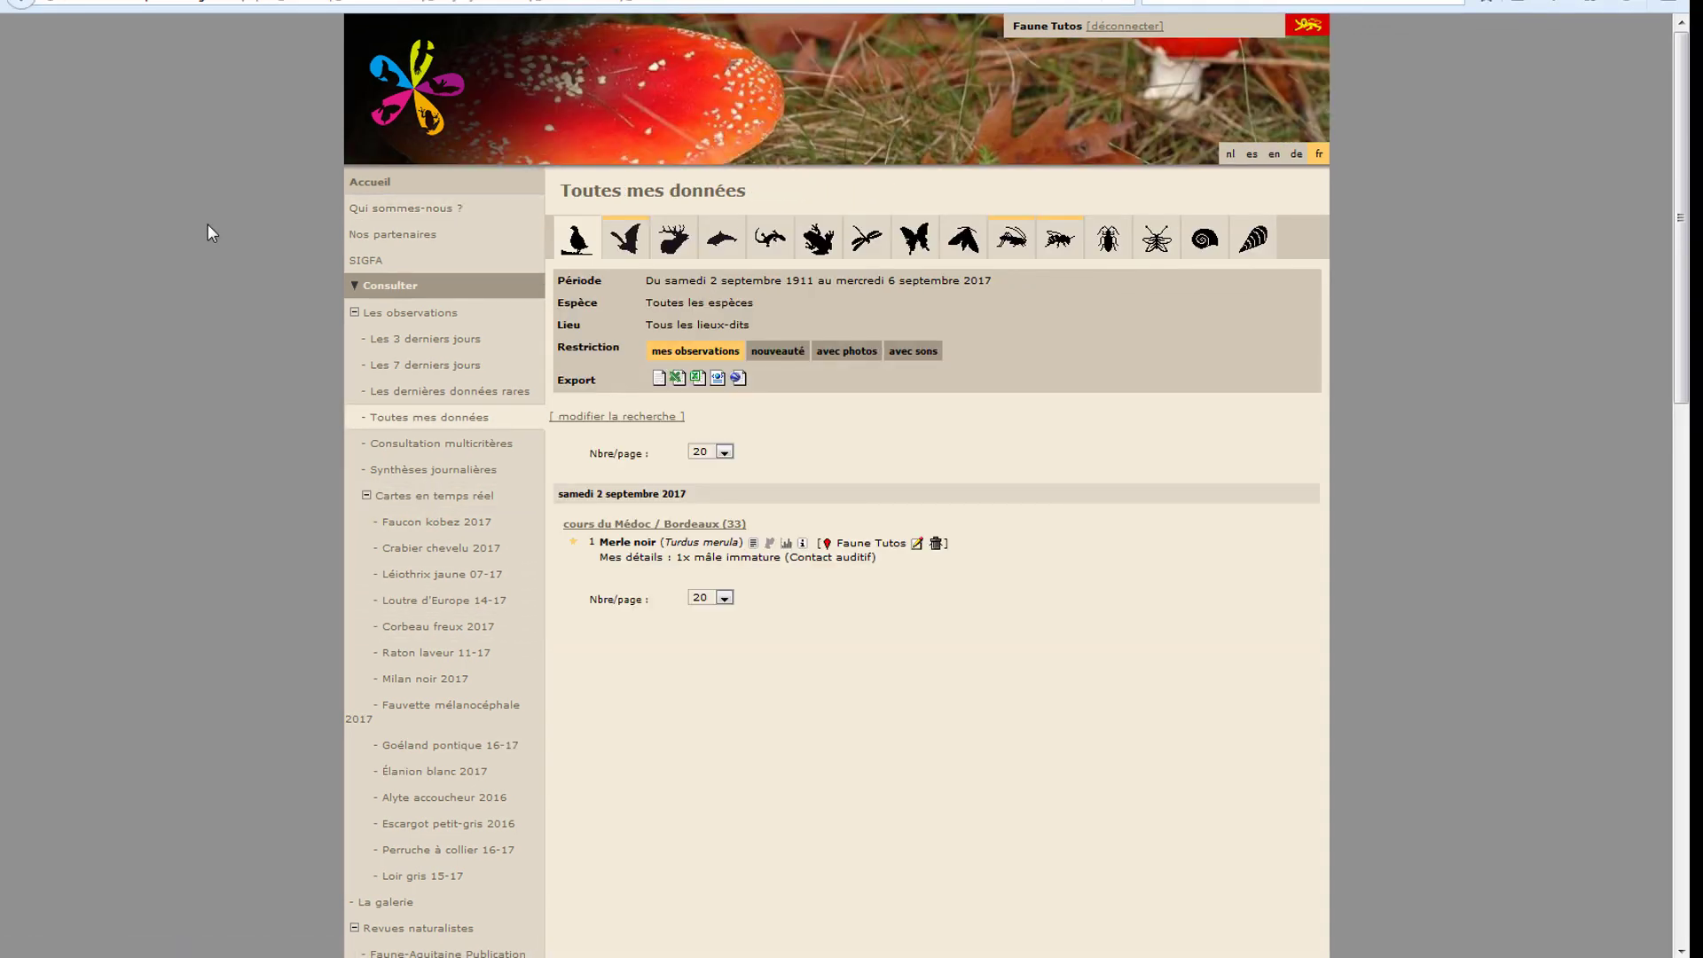